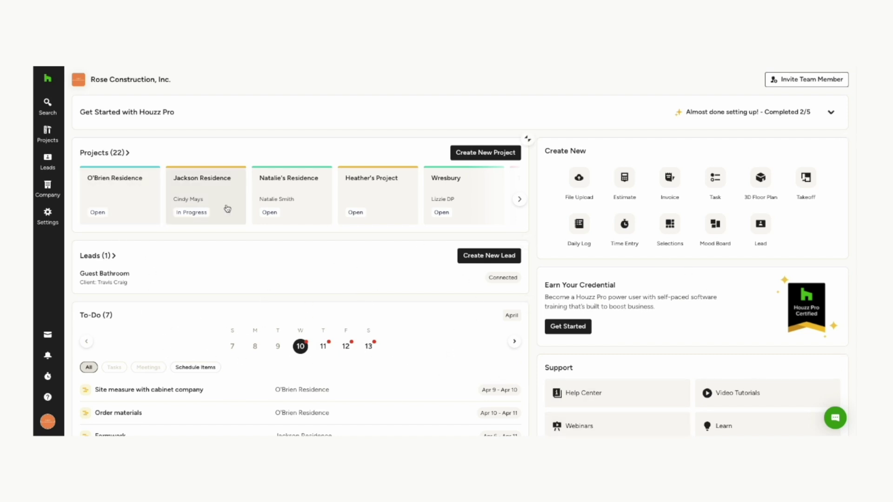
- Bring up the Company flyout listing financial reports, templates, collaborators and marketing pages
scroll(259, 291, "down", 7)
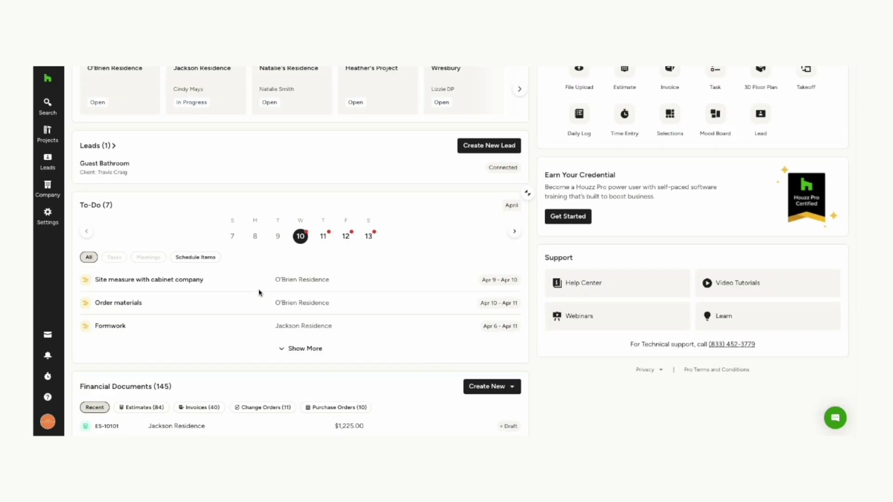
scroll(224, 335, "up", 7)
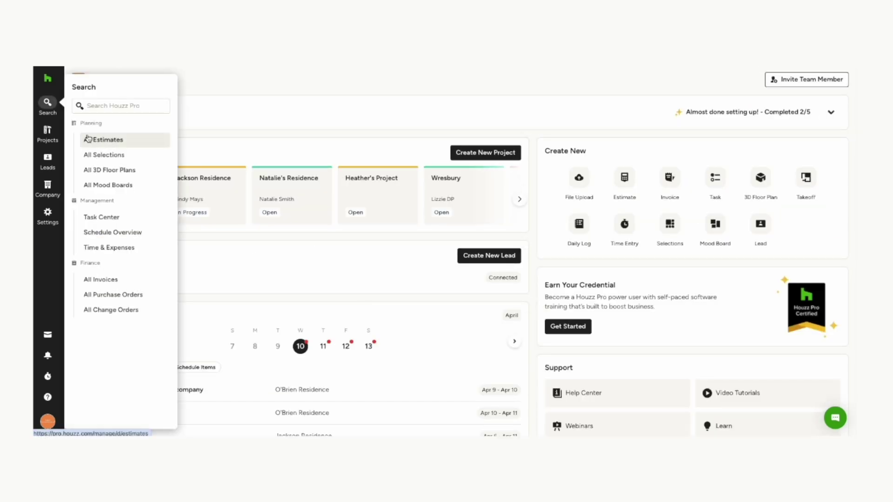
mouse_move(52, 200)
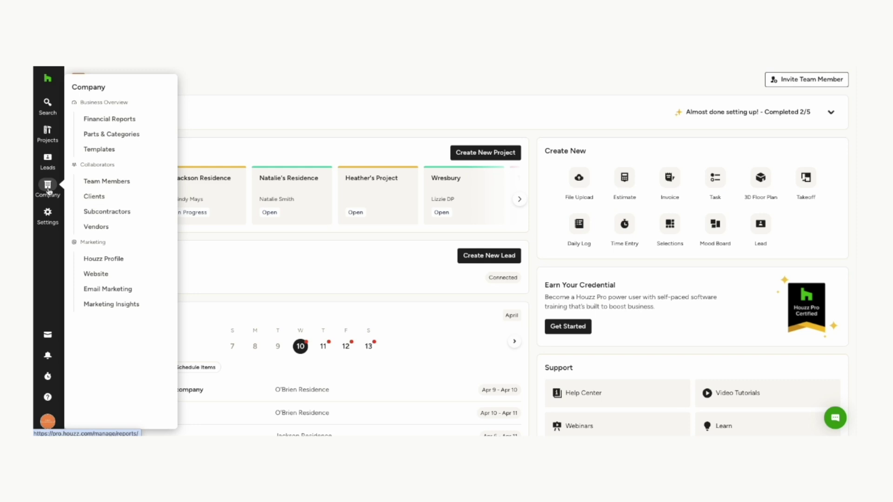
- Open the Kitchen & Bathroom estimate from Templates > Documents and review its line items
left_click(113, 154)
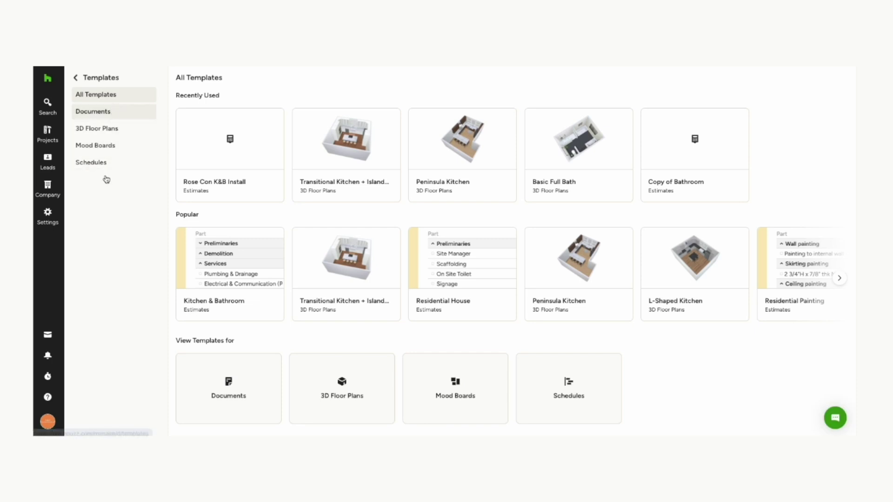
left_click(106, 110)
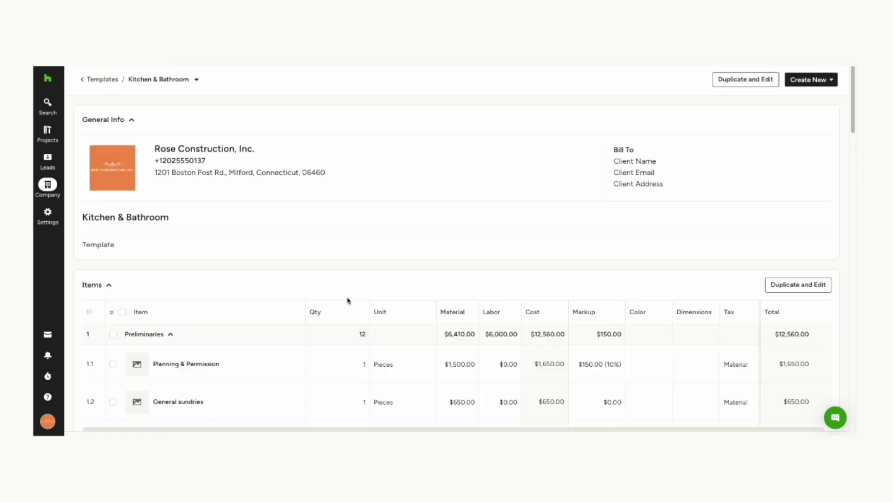
scroll(236, 350, "down", 10)
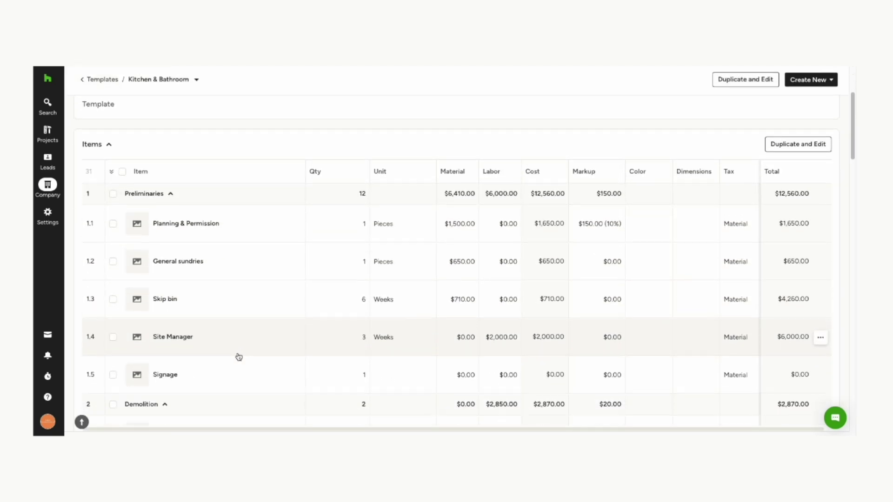
scroll(270, 340, "down", 15)
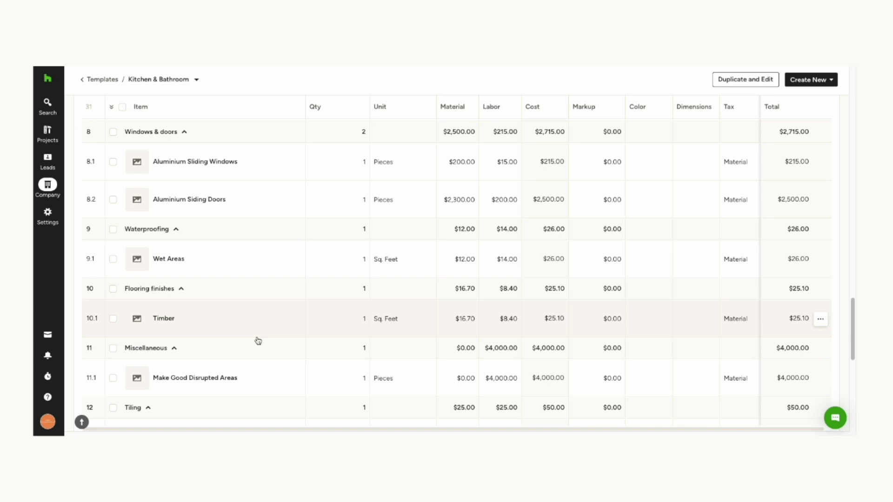
scroll(314, 302, "up", 20)
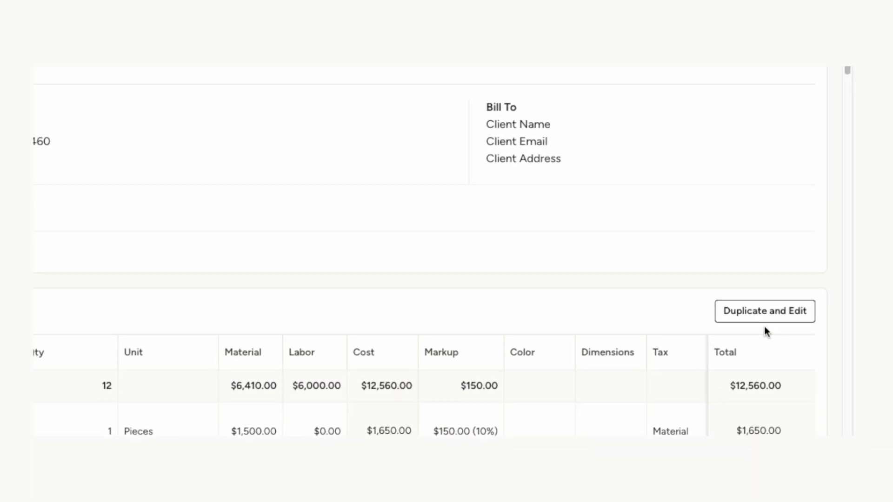
- Turn off item images and item descriptions in the item table settings and save
left_click(754, 291)
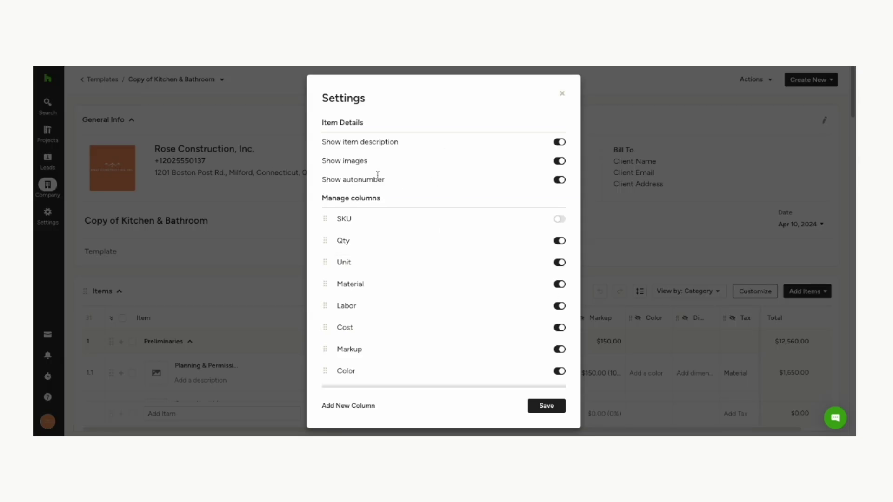
left_click(558, 161)
left_click(559, 142)
scroll(435, 329, "down", 5)
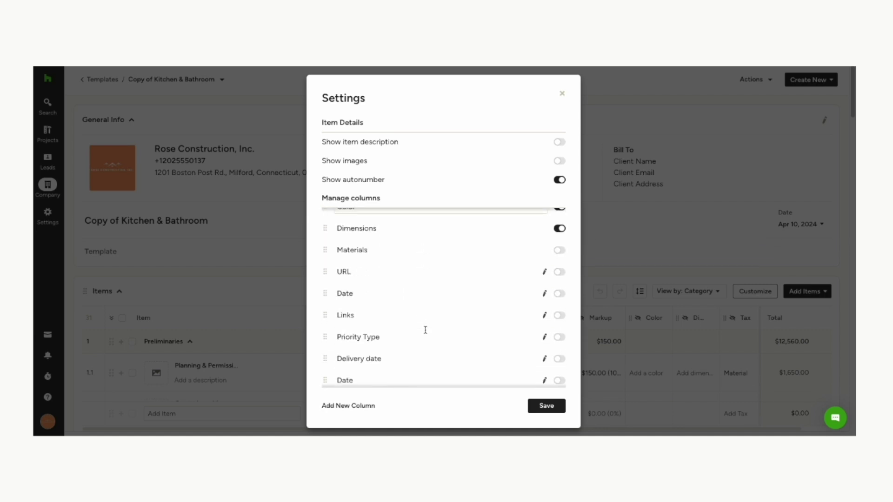
scroll(425, 329, "down", 2)
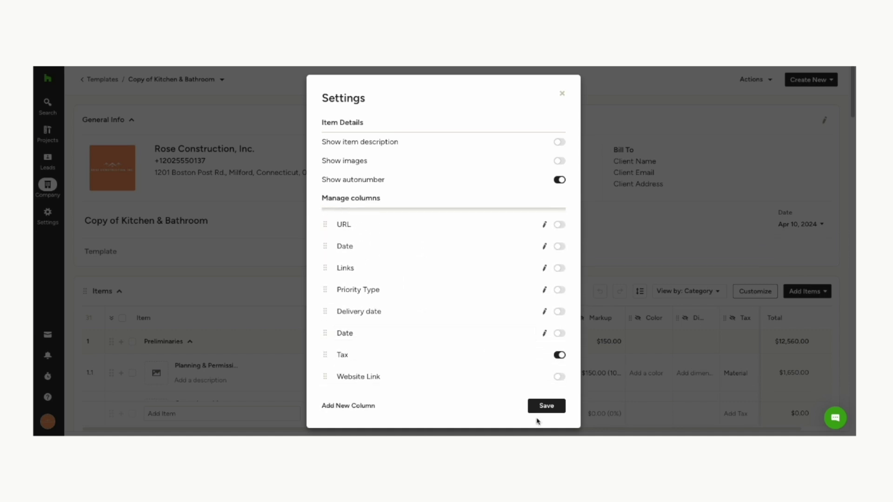
left_click(546, 406)
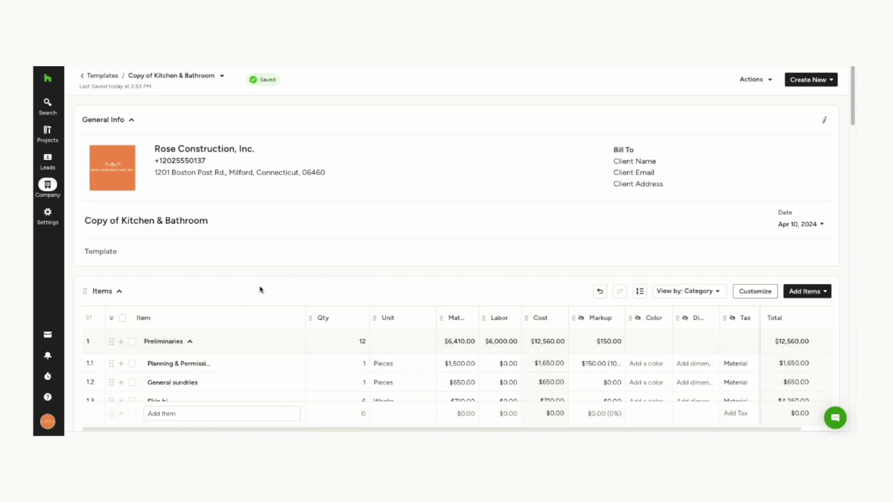
- Change the template title to 'Kitchen & Bath rm Rose Con' and confirm it
scroll(234, 287, "down", 1)
scroll(209, 352, "down", 6)
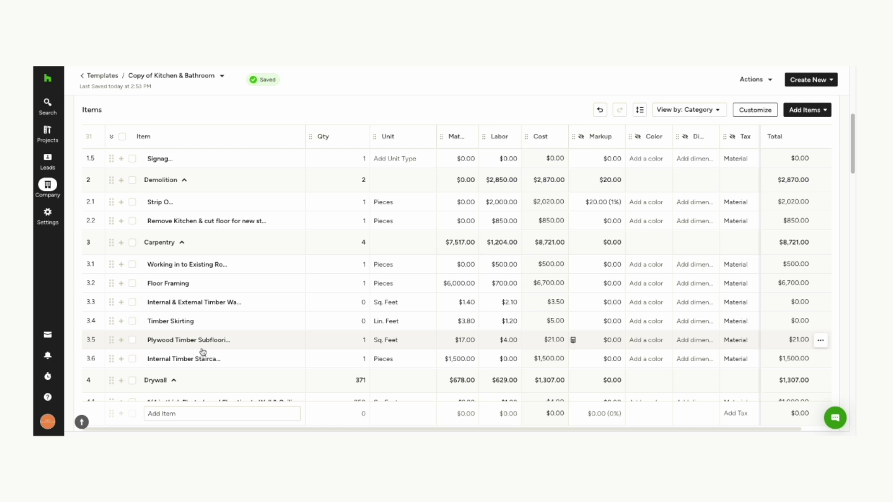
scroll(203, 352, "up", 3)
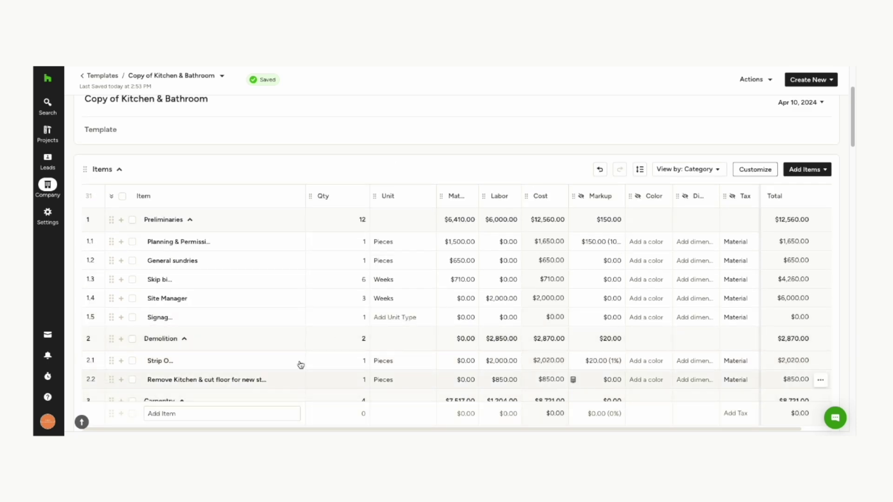
scroll(204, 322, "down", 1)
scroll(283, 299, "down", 1)
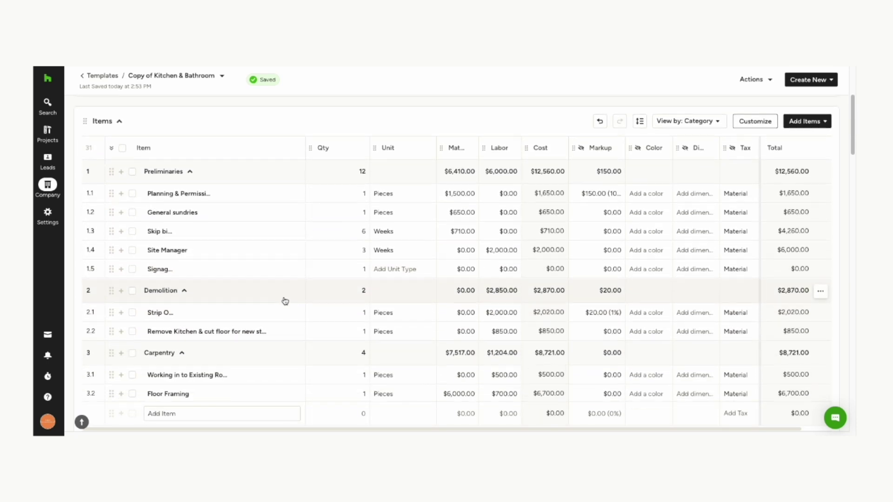
scroll(218, 329, "up", 6)
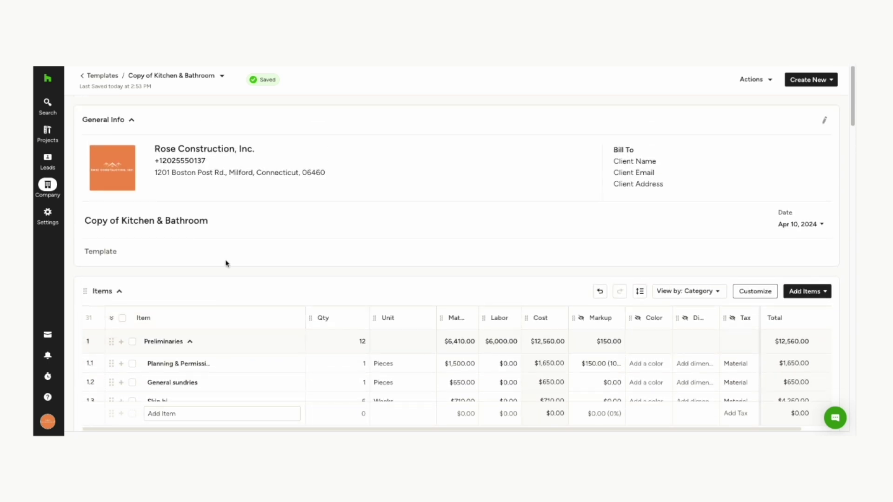
left_click(128, 220)
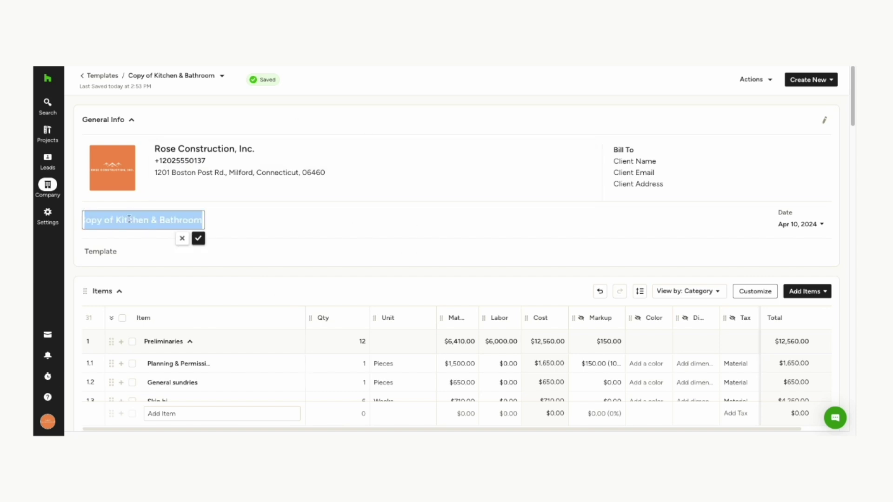
type("Kitc")
key("BackSpace")
key("BackSpace")
key("BackSpace")
key("BackSpace")
type("Ki")
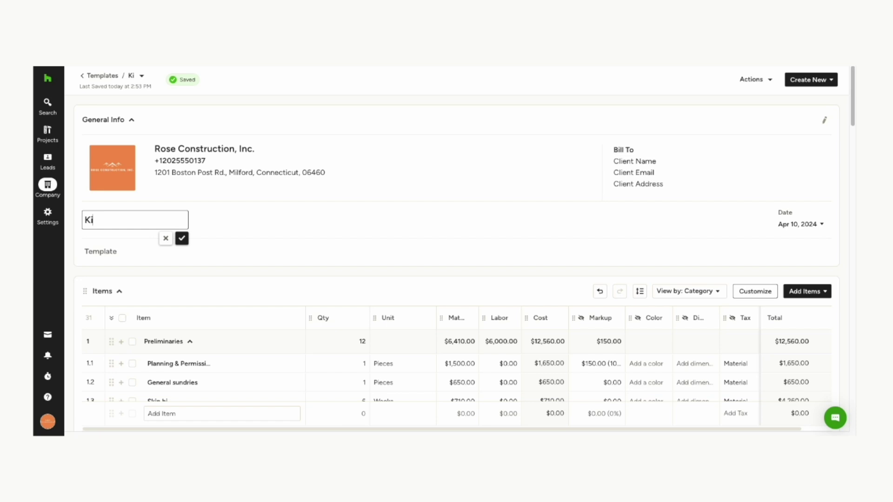
type("tchen & Bath")
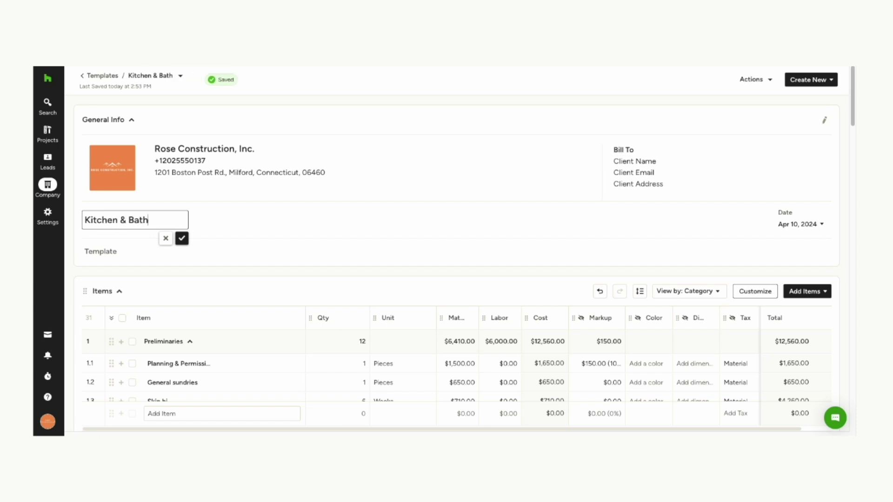
type(" rm Rose Con")
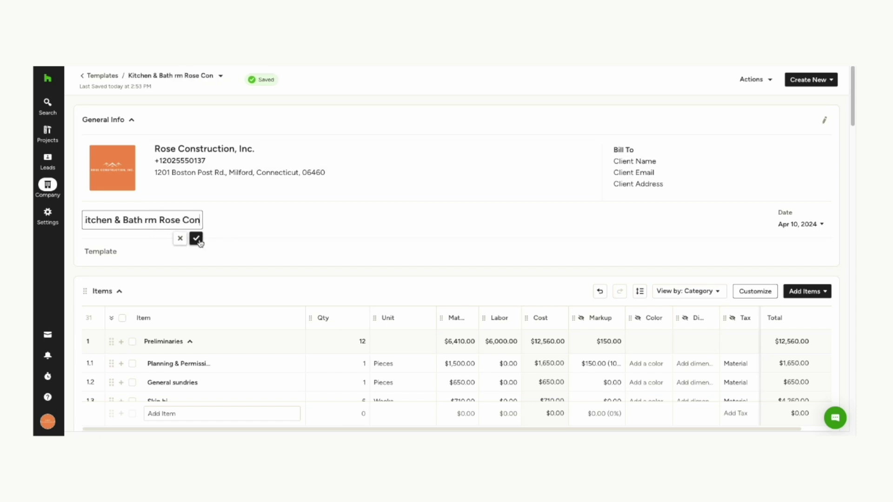
left_click(197, 239)
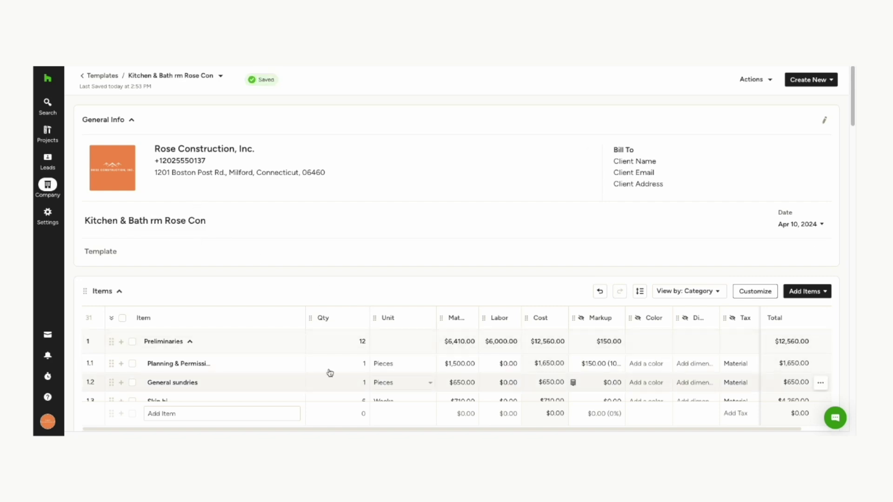
- Delete the Demolition group from the template
scroll(213, 370, "down", 1)
scroll(213, 370, "down", 5)
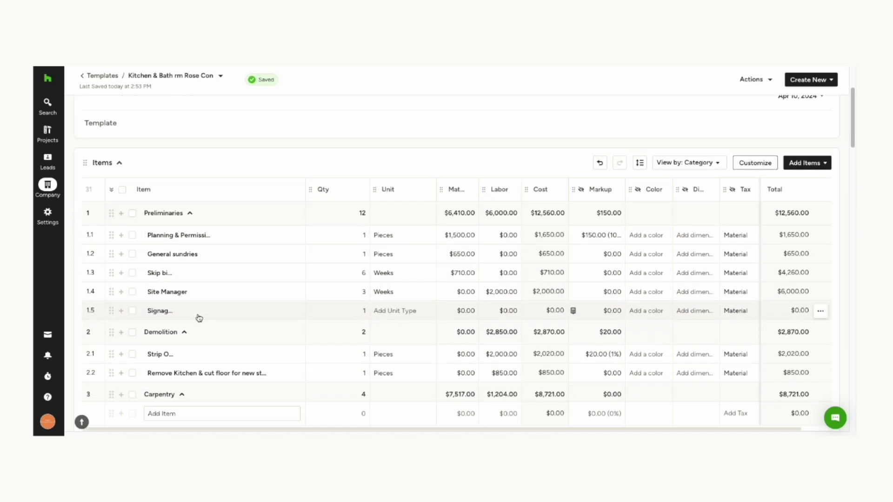
scroll(221, 339, "down", 1)
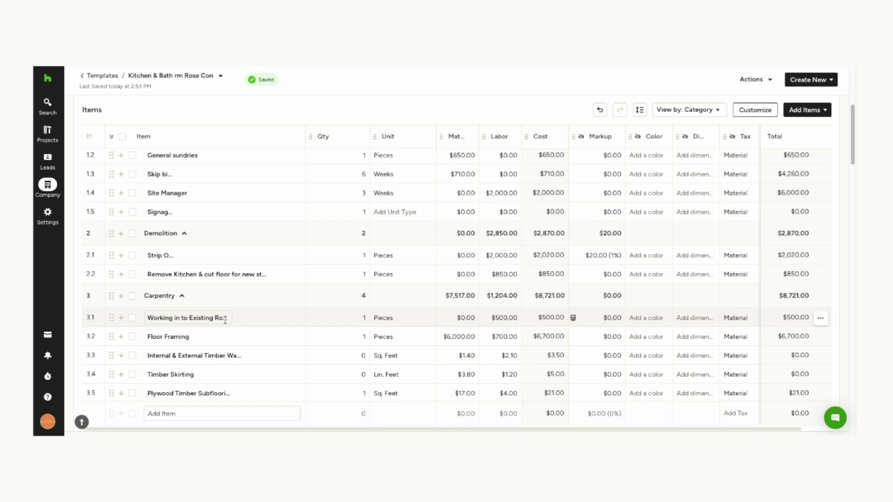
left_click(138, 235)
left_click(132, 233)
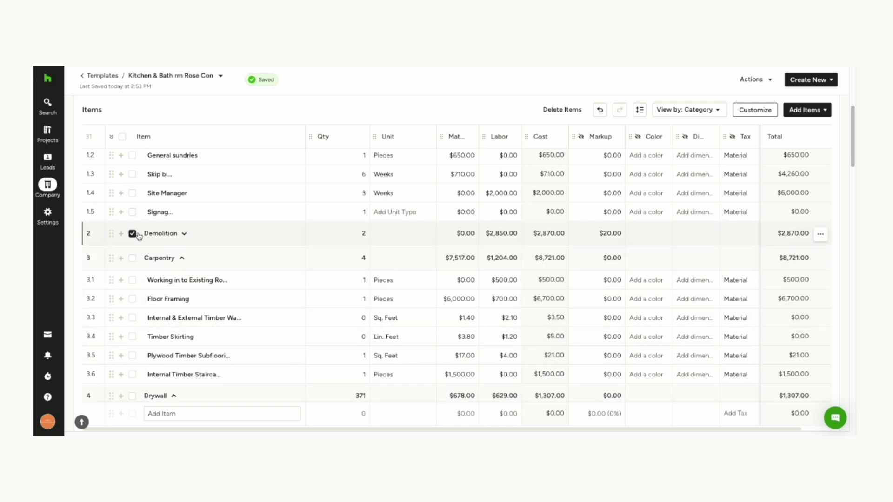
right_click(239, 235)
left_click(279, 331)
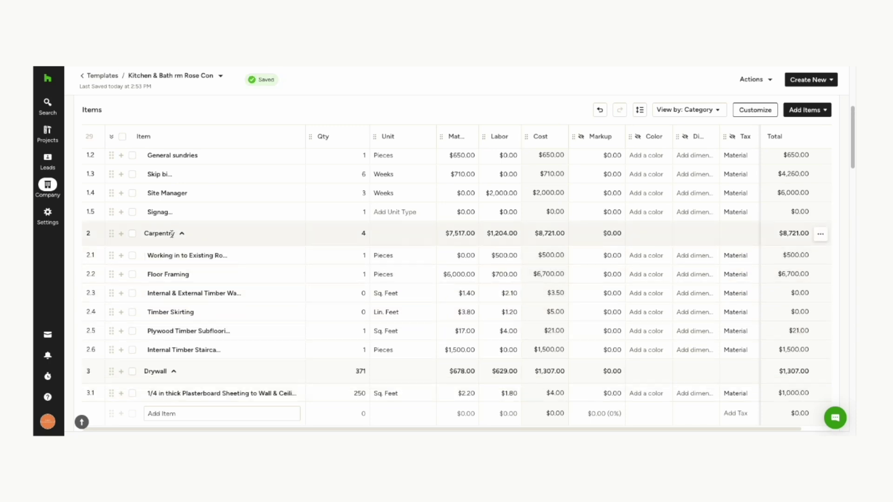
- Remove the selected Drywall rows and insert a blank item row below wall and ceiling insulation
scroll(164, 248, "down", 3)
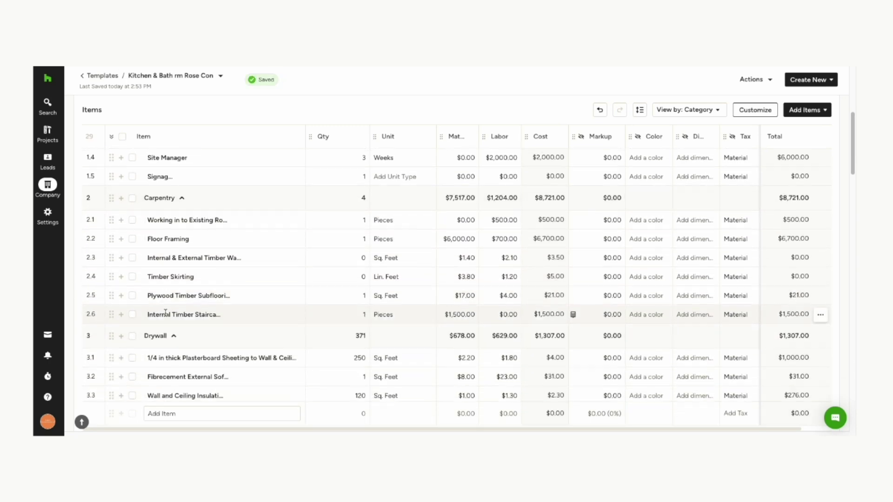
left_click(132, 258)
left_click(132, 277)
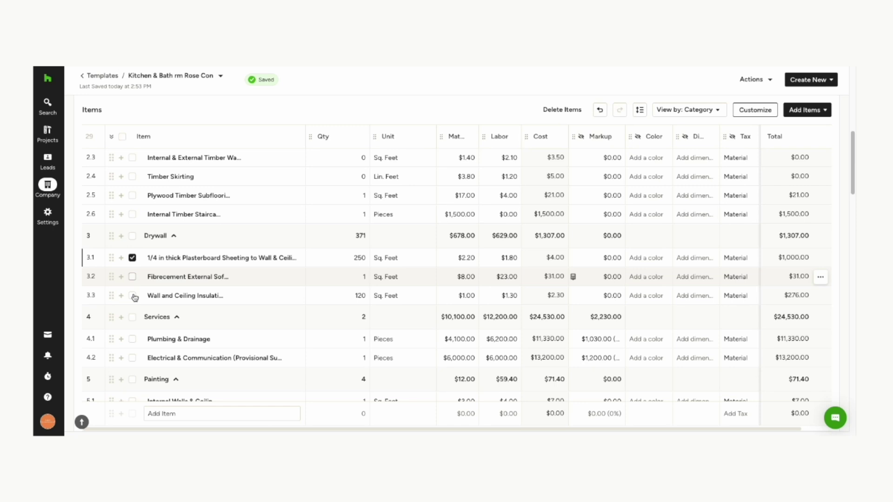
left_click(132, 295)
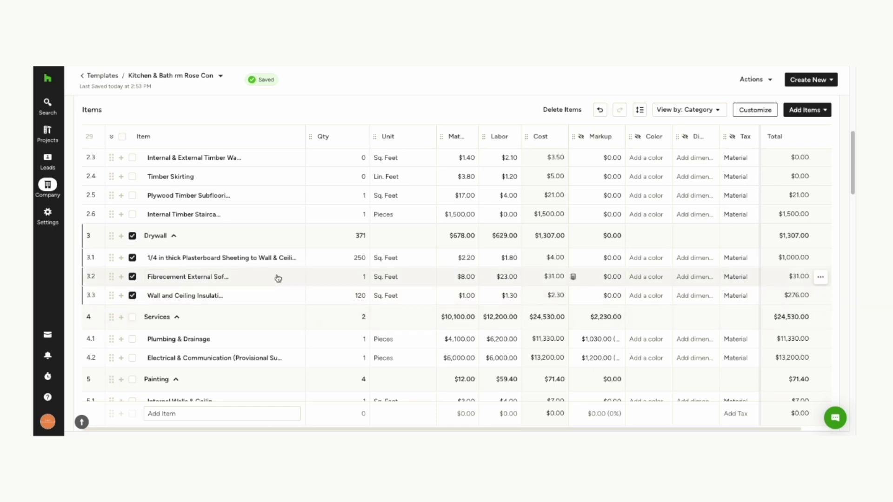
left_click(820, 258)
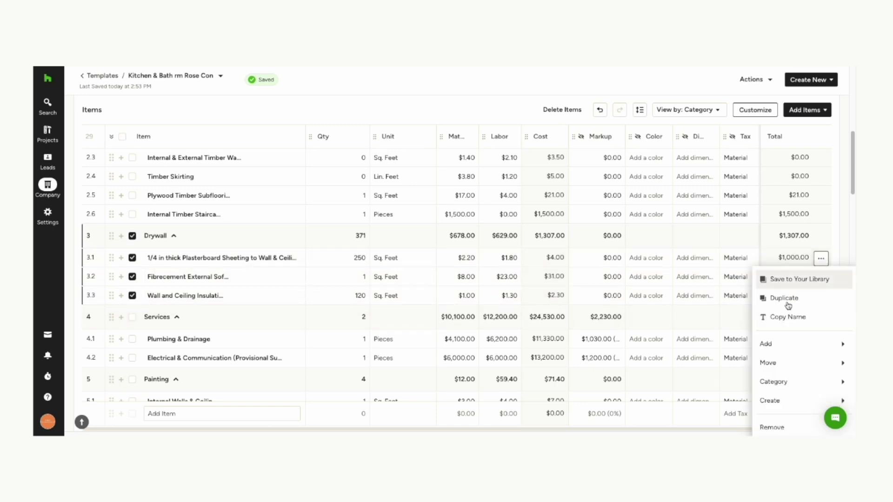
left_click(772, 427)
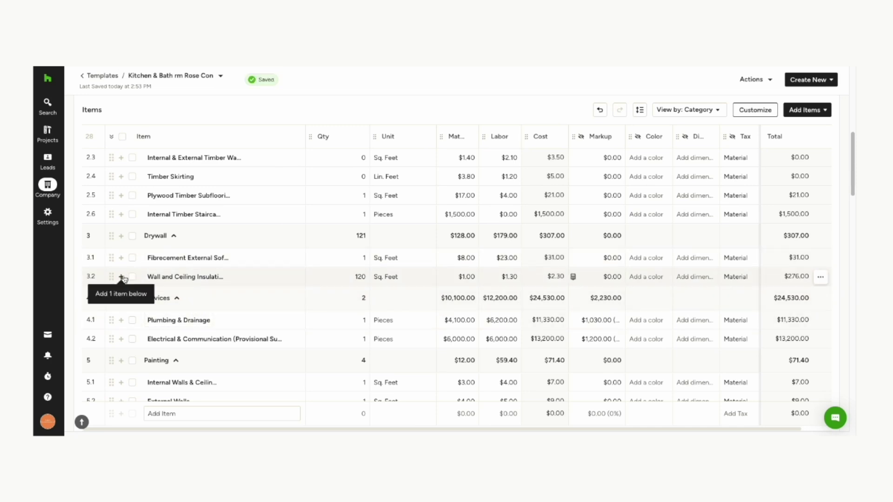
left_click(120, 277)
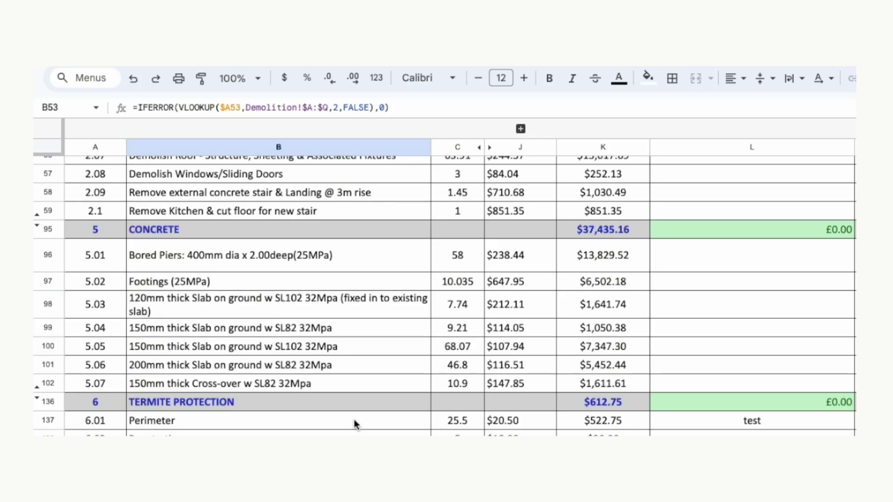
- Copy cells B189:B193 in the Google Sheets cost sheet, from Fibrecement External Soffit onward
scroll(354, 424, "down", 5)
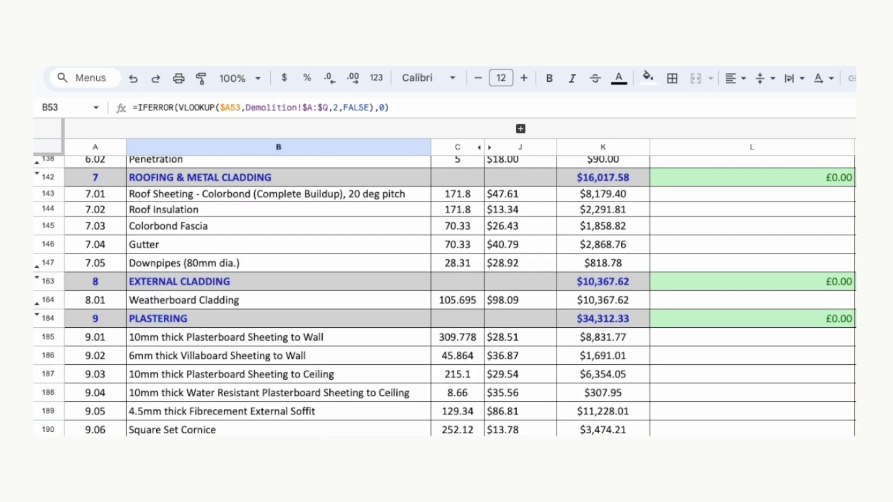
left_click_drag(264, 485, 264, 414)
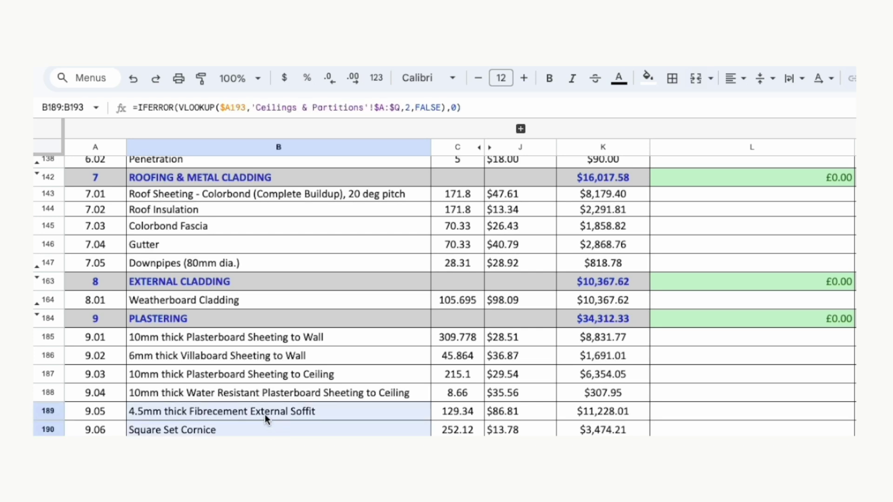
right_click(263, 412)
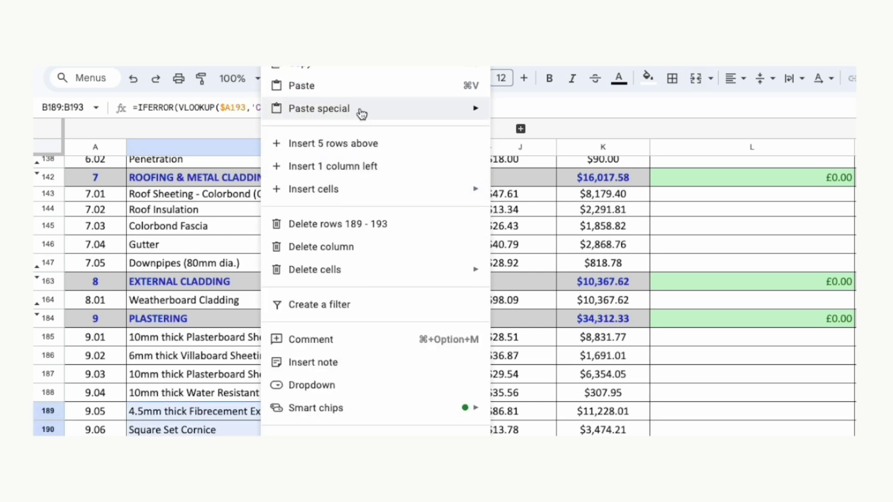
left_click(360, 69)
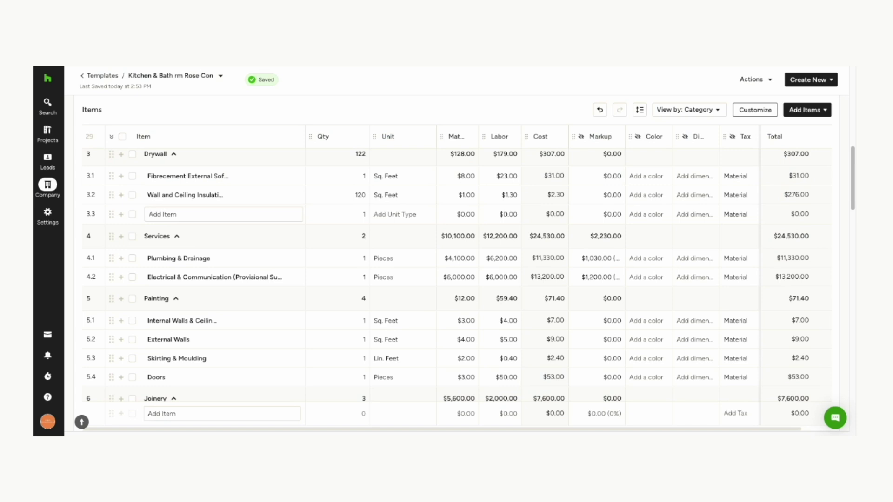
- Paste the five descriptions into the blank Drywall row, creating items 3.3–3.7
left_click(178, 215)
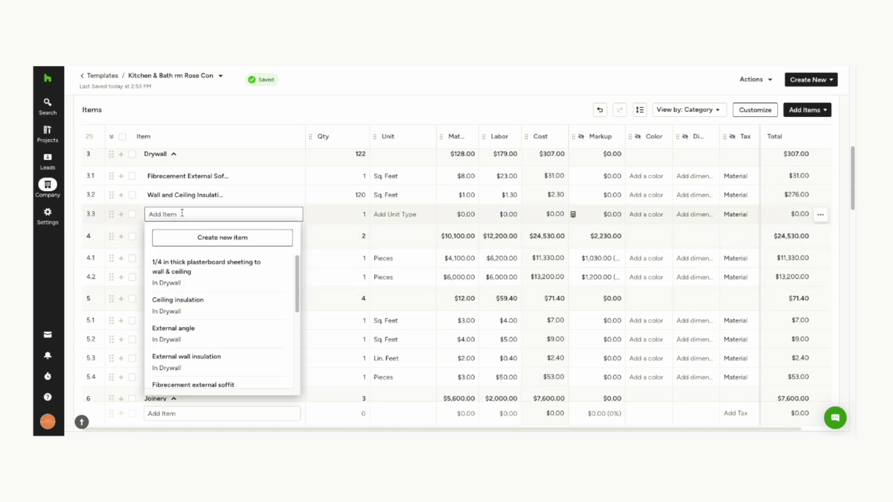
key("ctrl+v")
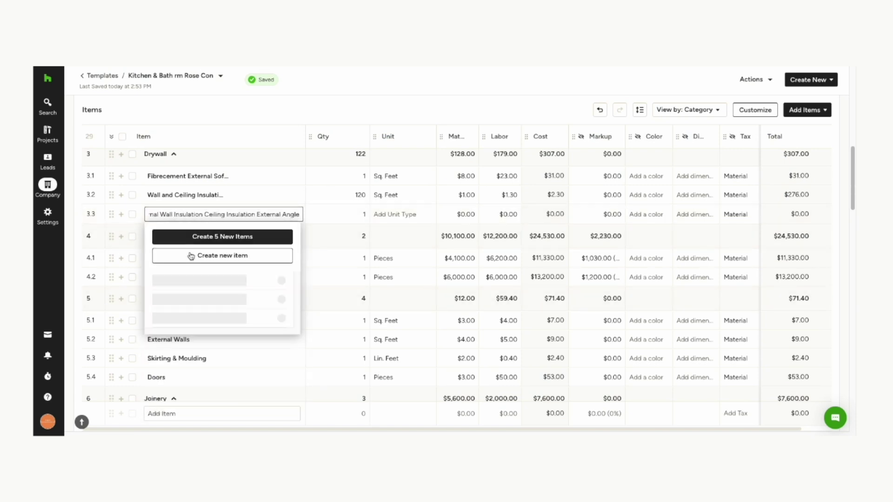
left_click(235, 238)
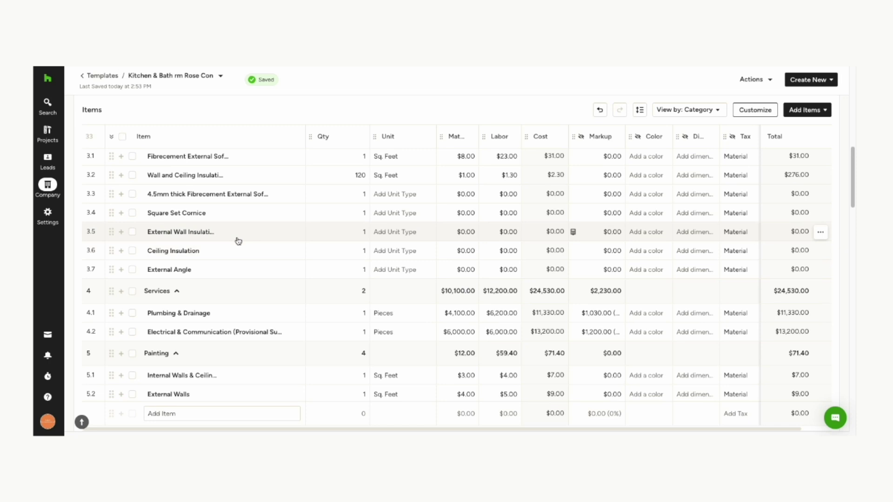
scroll(235, 240, "up", 1)
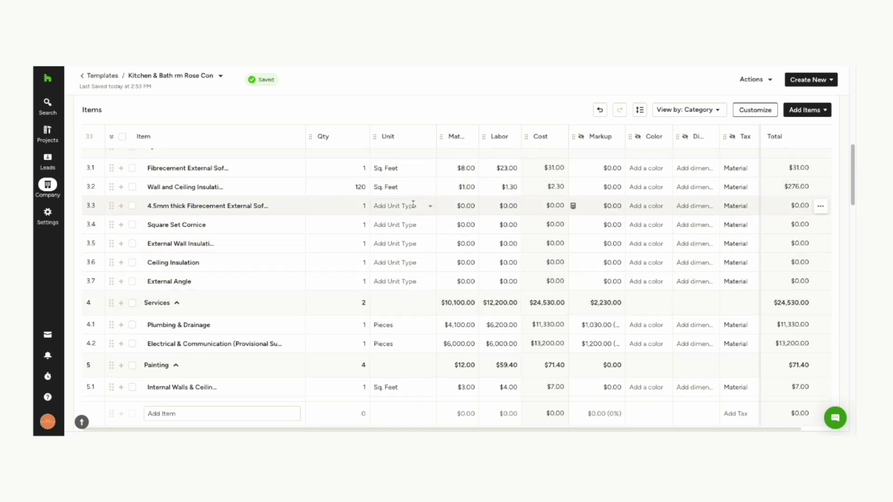
left_click(431, 207)
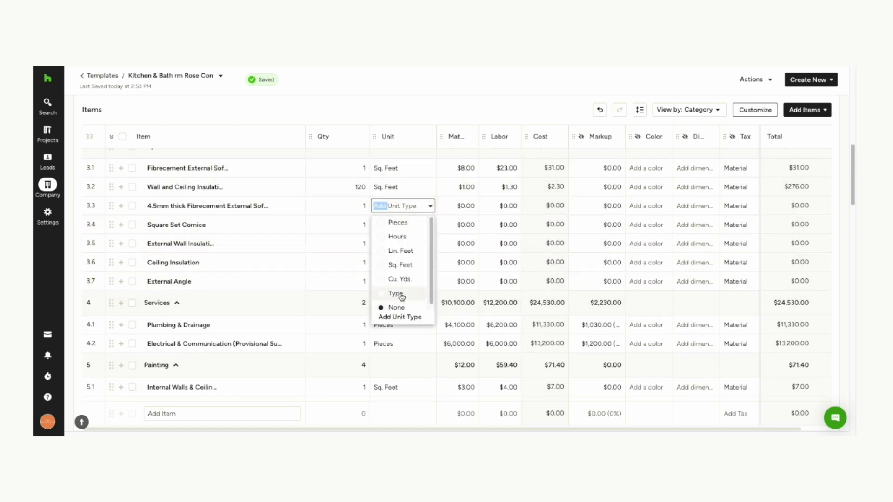
- Set the fibrecement soffit's unit to Sq. Feet and Square Set Cornice's to Pieces
left_click(384, 266)
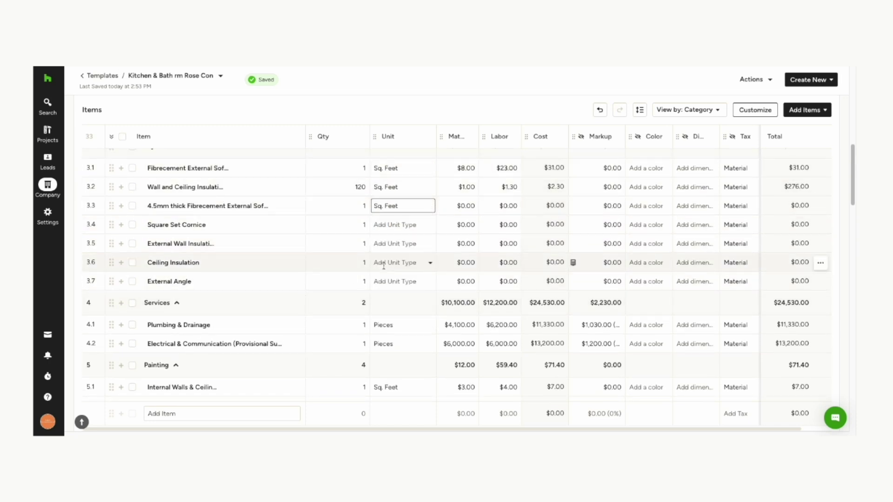
left_click(420, 226)
left_click(382, 240)
scroll(395, 283, "up", 1)
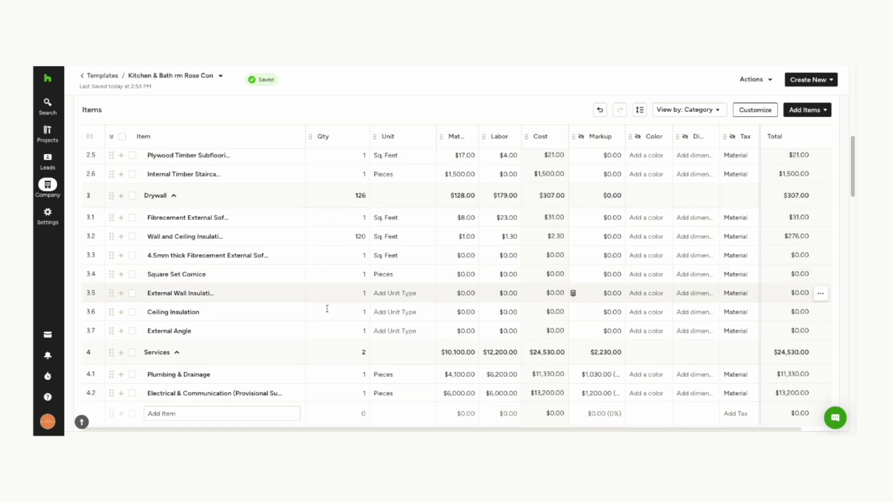
- Give the fibrecement soffit a $2.15 material cost and $0.50 labor cost
left_click(468, 256)
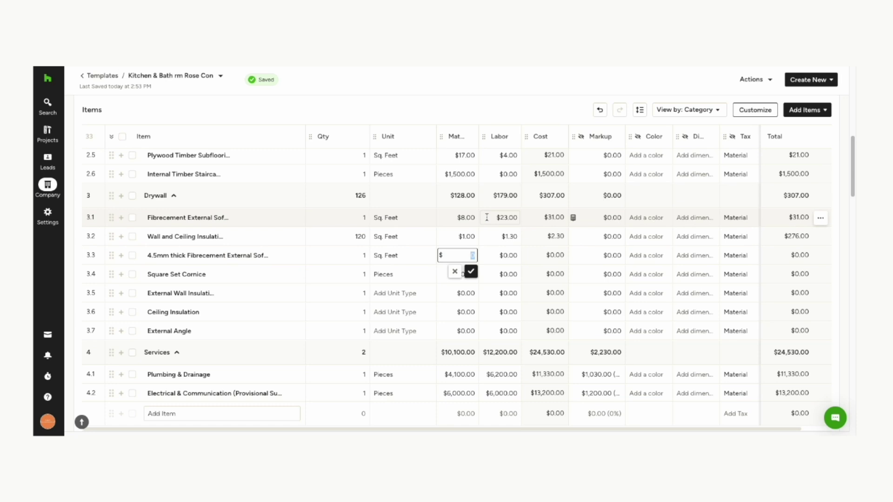
type("2.15")
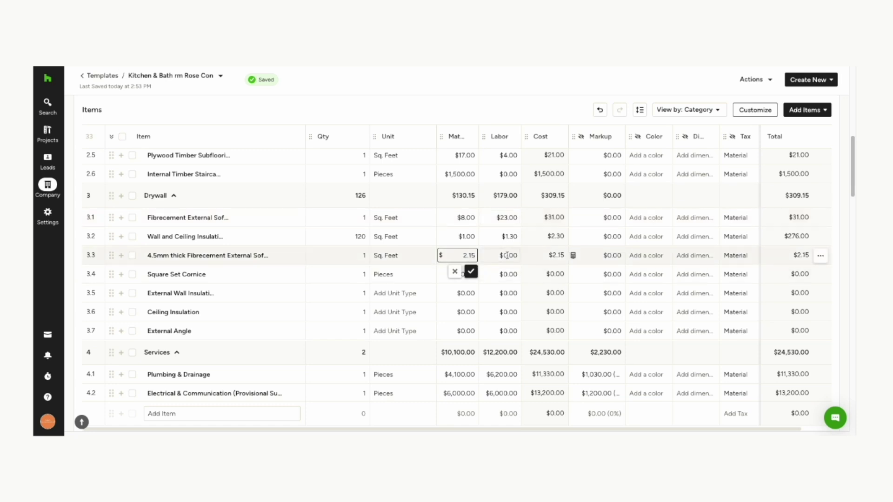
left_click(506, 257)
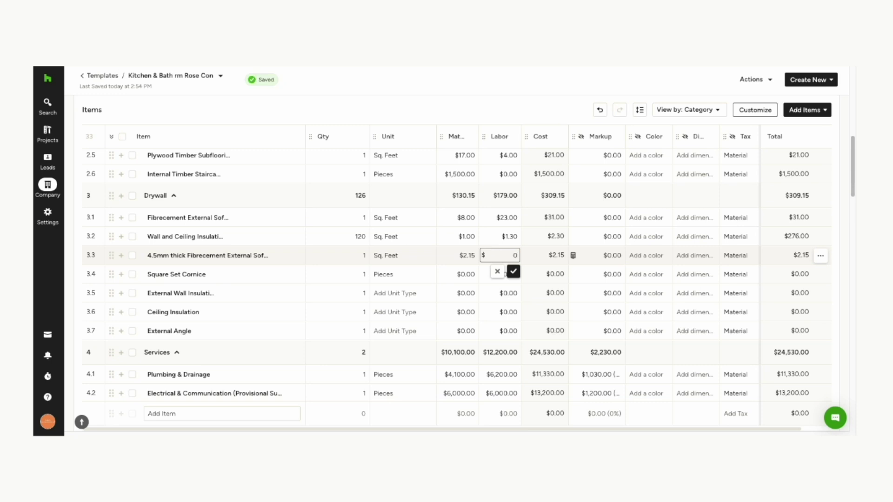
key("BackSpace")
key("BackSpace")
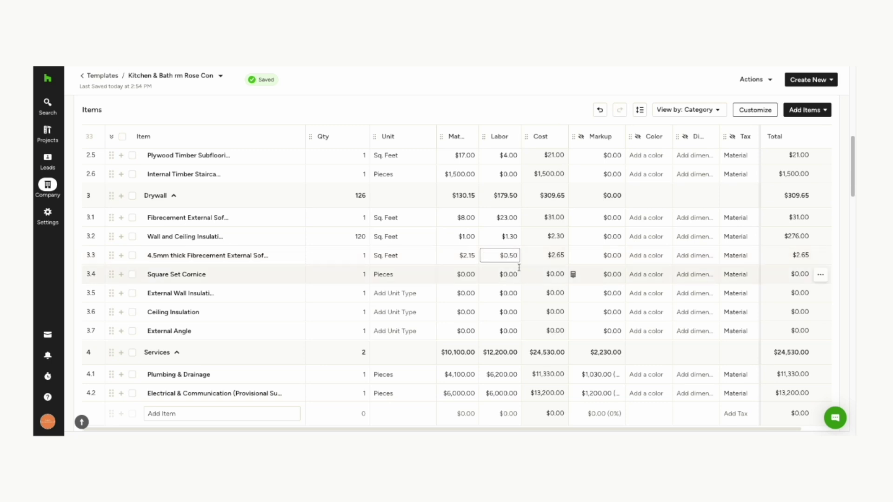
key("Return")
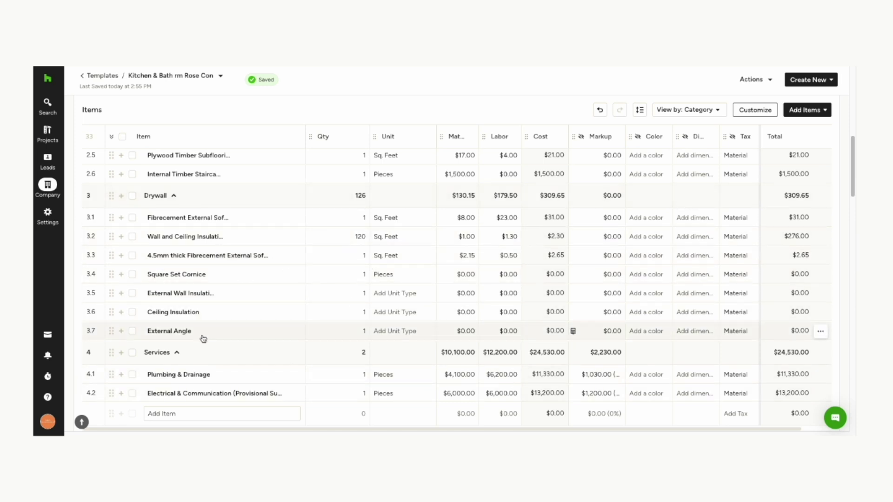
- Tick rows 7.1 Aluminium Sliding Windows and 7.2 Aluminium Sliding Doors
scroll(204, 335, "down", 2)
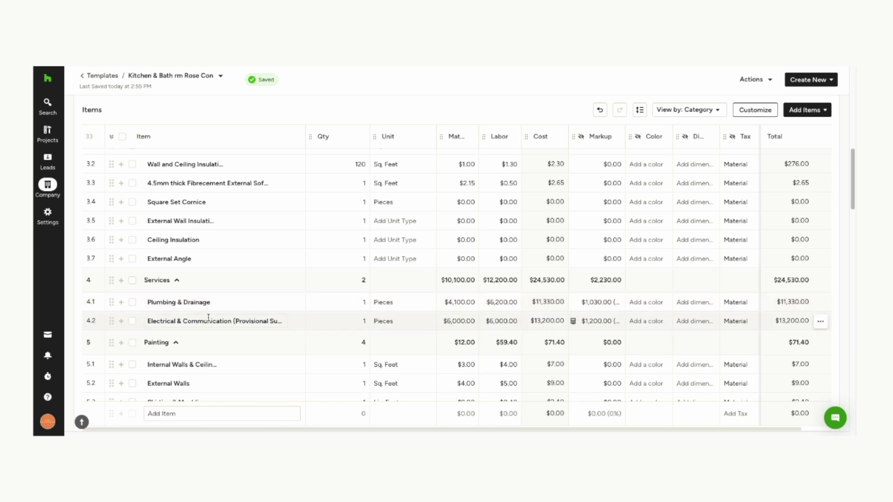
scroll(189, 345, "down", 5)
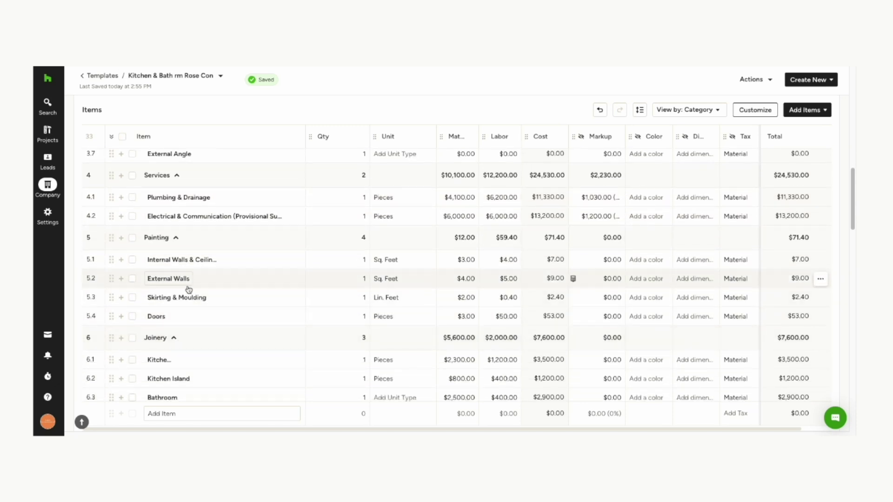
scroll(154, 311, "down", 5)
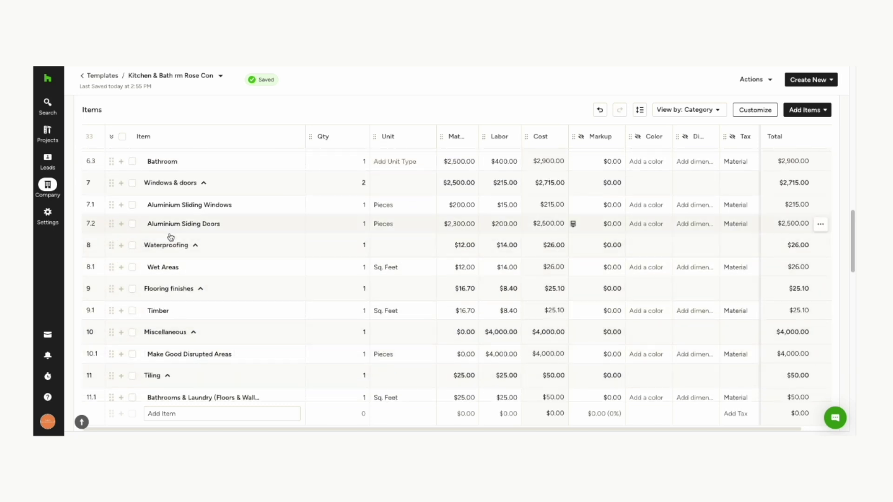
scroll(168, 309, "up", 2)
scroll(140, 286, "down", 1)
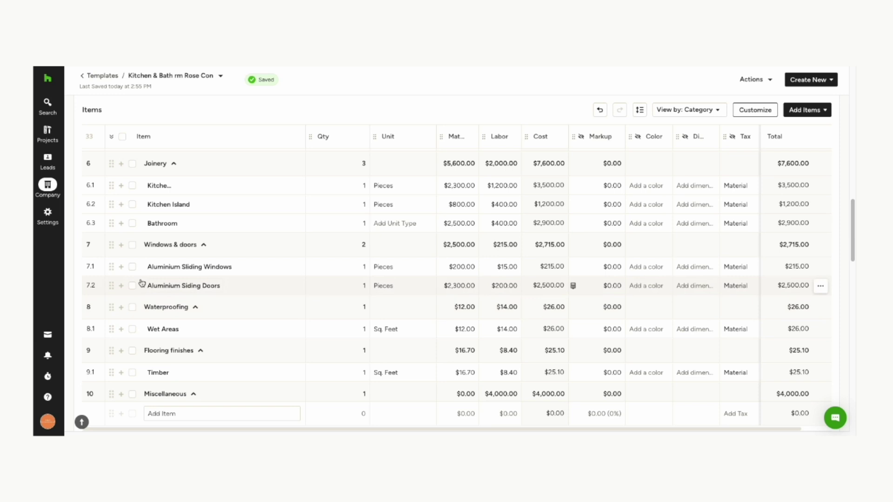
left_click(132, 267)
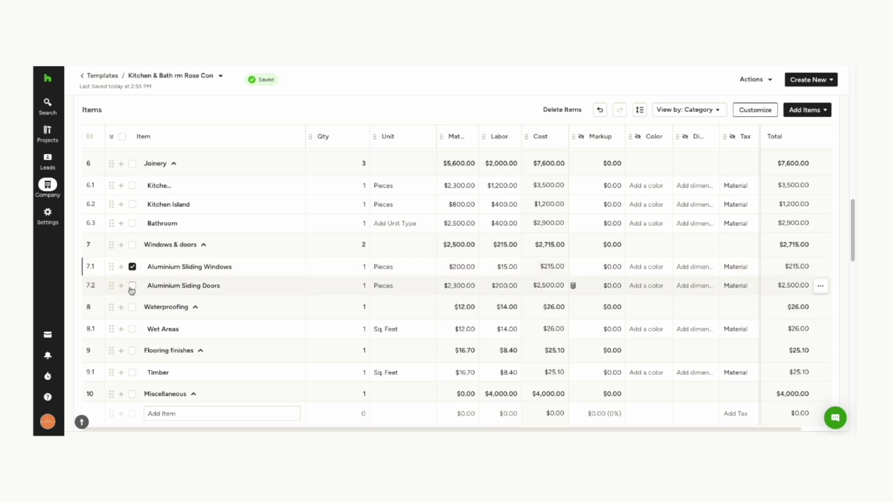
left_click(132, 285)
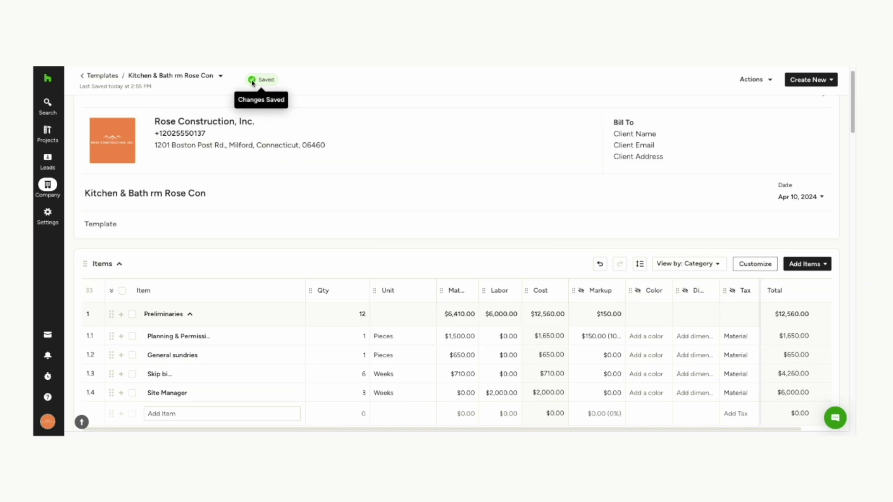
scroll(224, 288, "up", 1)
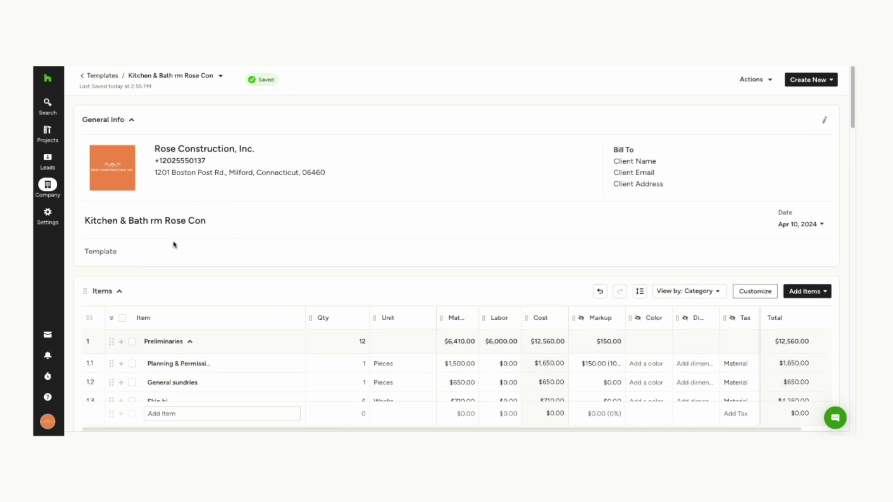
left_click(98, 251)
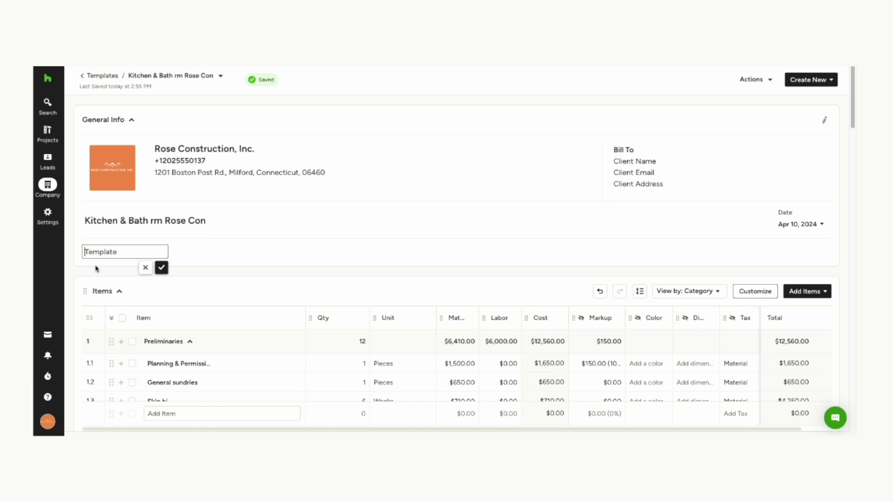
scroll(283, 298, "down", 20)
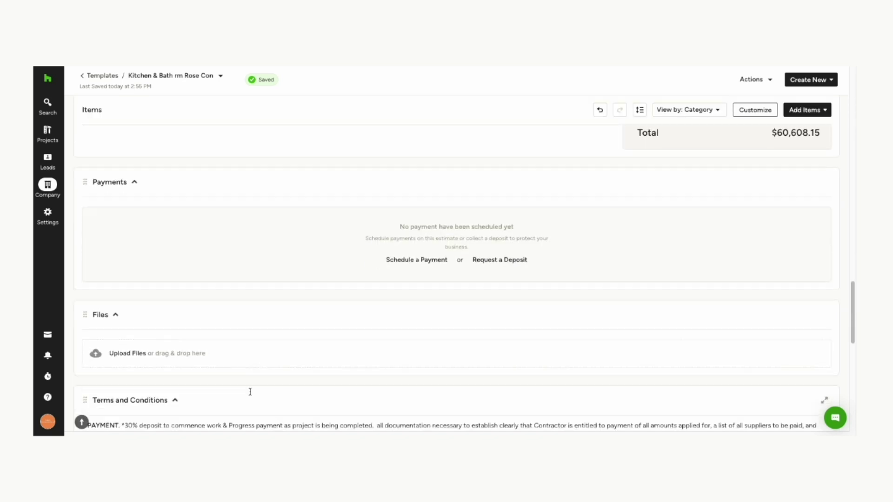
scroll(264, 310, "down", 2)
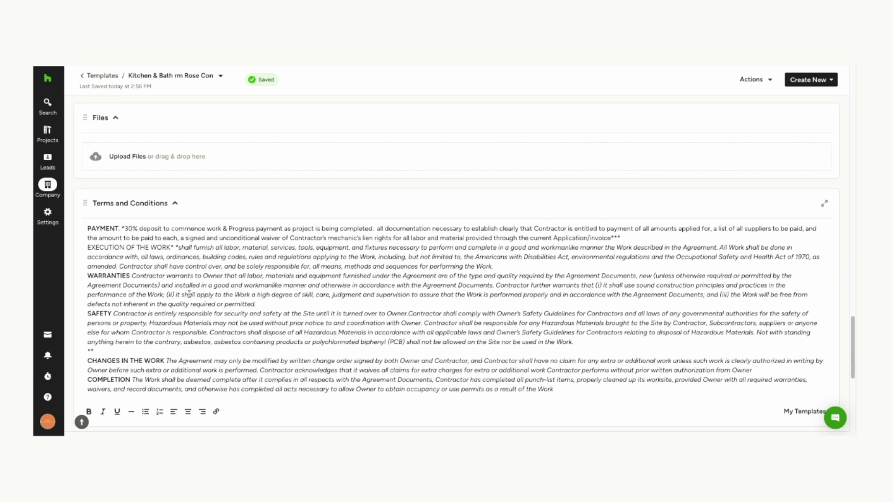
scroll(294, 303, "down", 3)
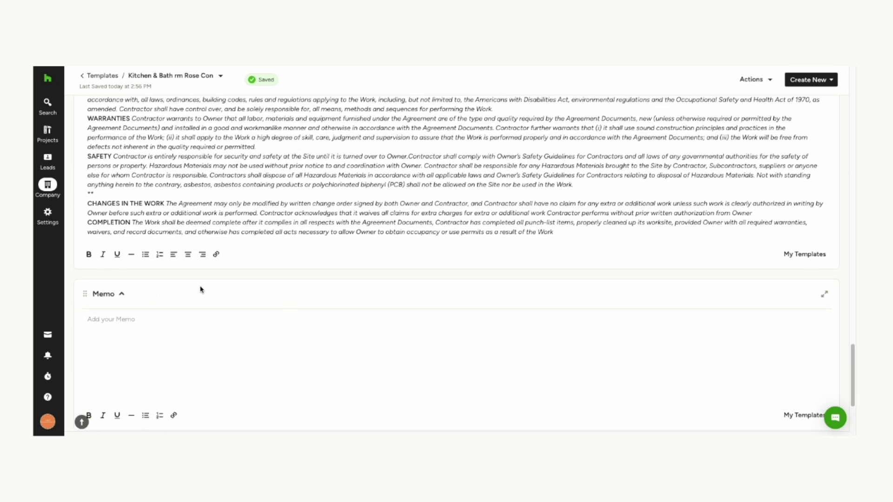
scroll(299, 190, "down", 2)
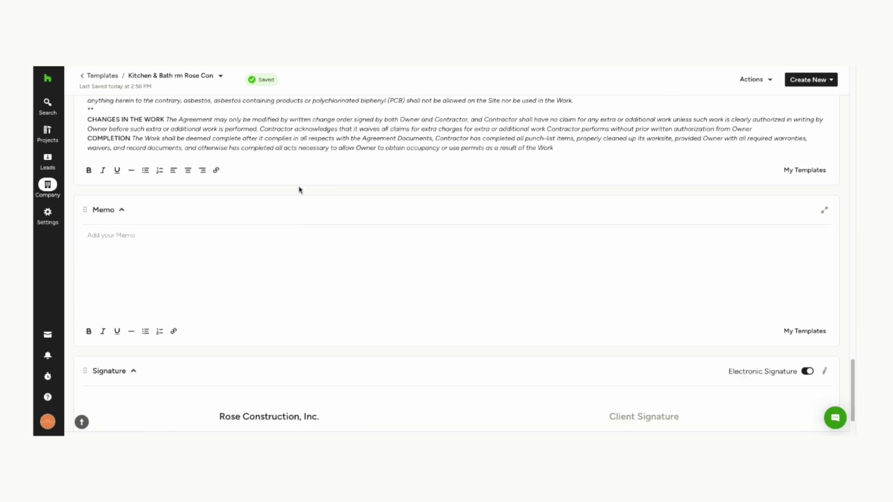
scroll(279, 224, "up", 6)
scroll(278, 256, "down", 5)
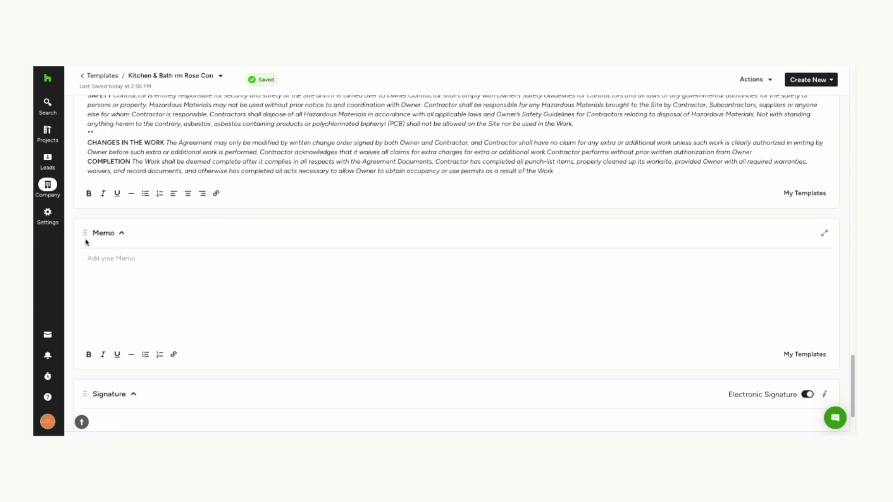
scroll(86, 235, "up", 10)
scroll(166, 253, "up", 10)
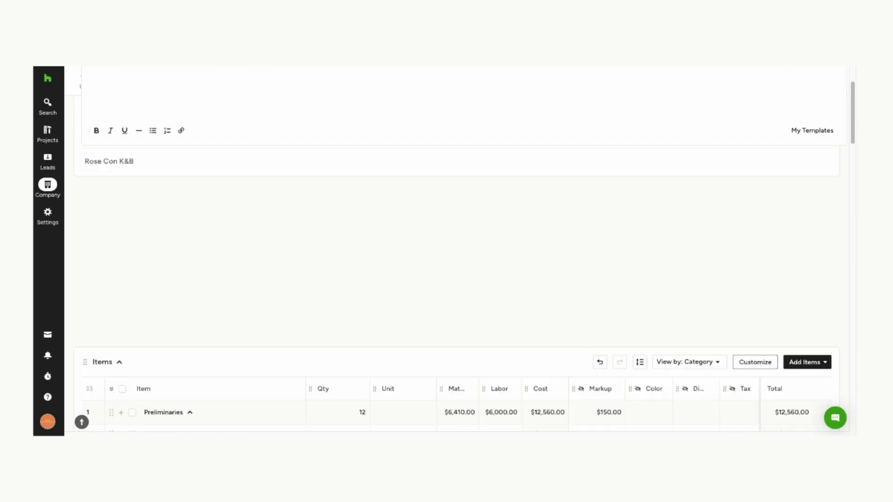
- Retitle the Memo section as 'Cover Letter' and confirm the new name
left_click(103, 281)
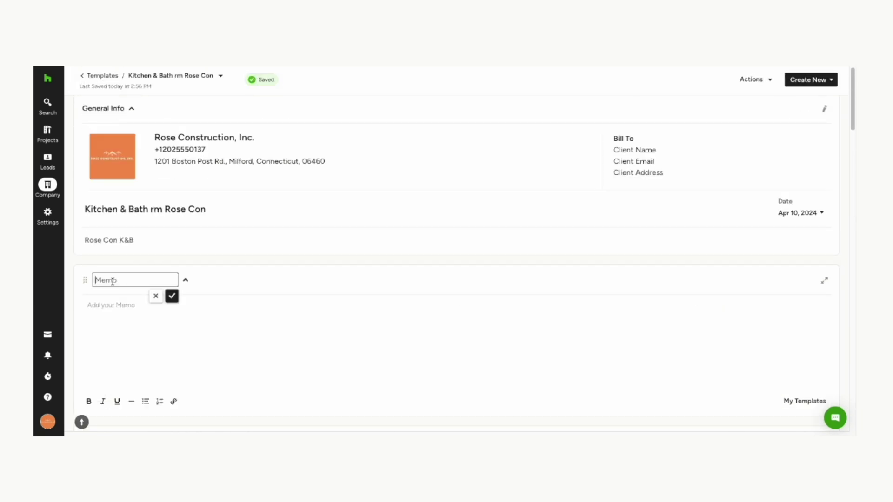
type("In")
key("BackSpace")
key("BackSpace")
key("BackSpace")
key("BackSpace")
key("BackSpace")
type("Cov")
left_click(172, 297)
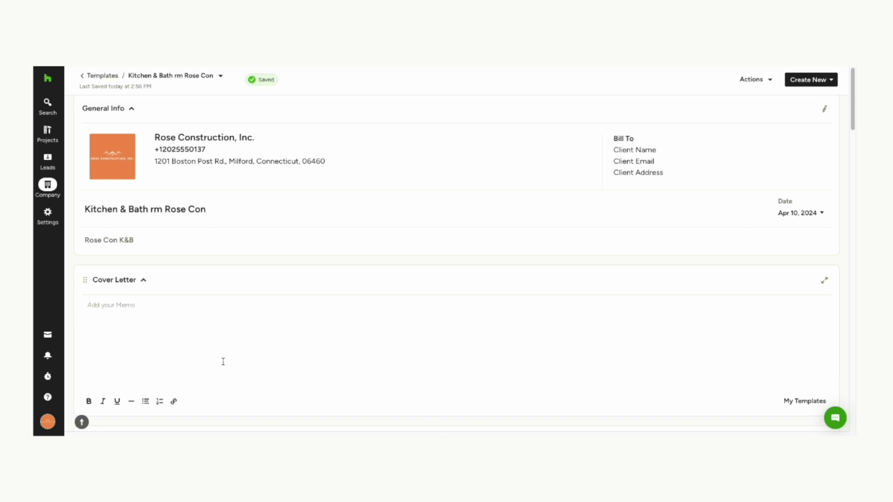
scroll(179, 339, "down", 1)
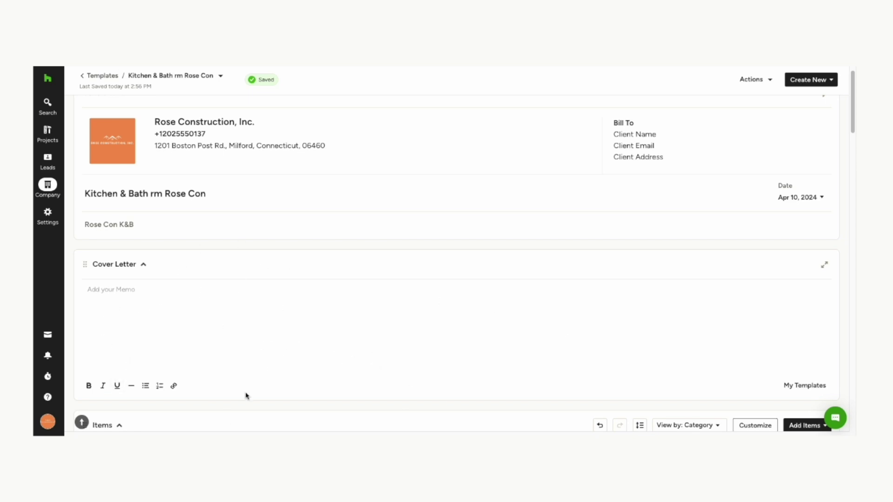
scroll(208, 371, "down", 2)
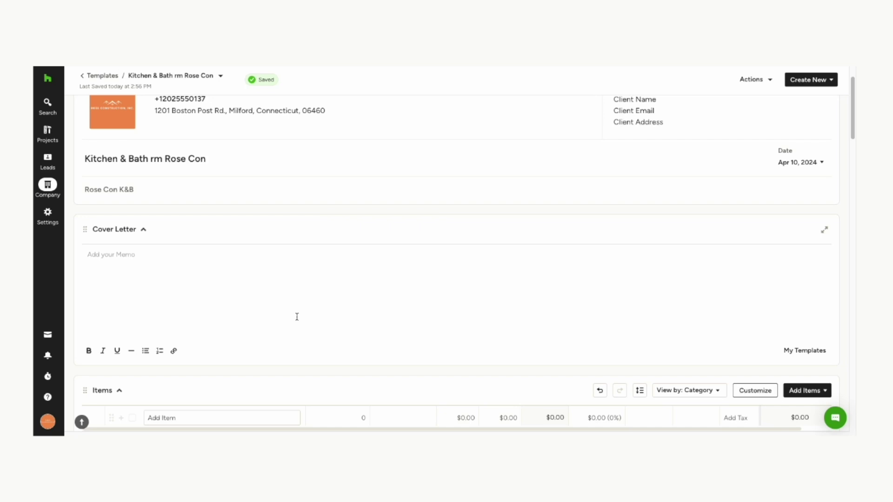
mouse_move(47, 130)
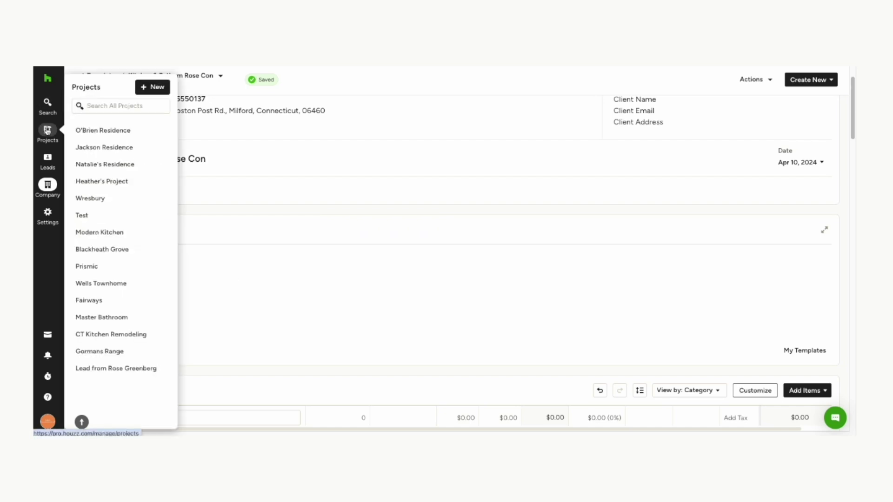
- Leave the template for Projects and the dashboard, then review the Online Payments settings
left_click(47, 78)
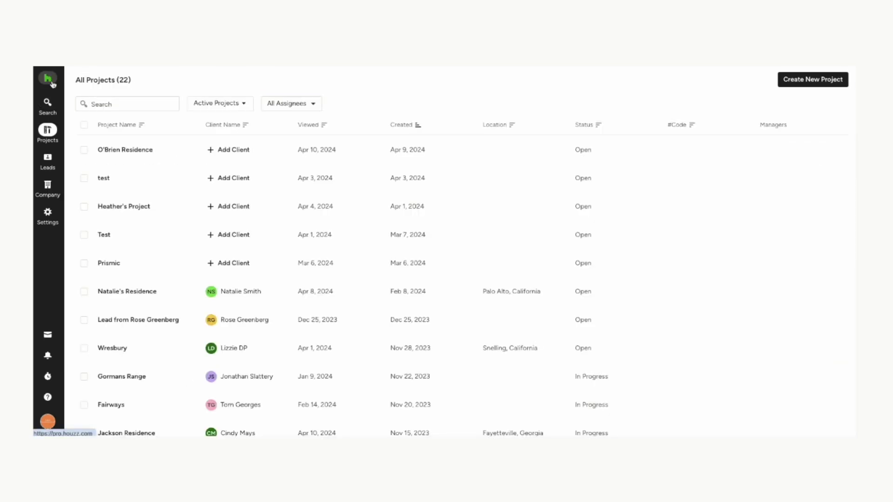
left_click(49, 80)
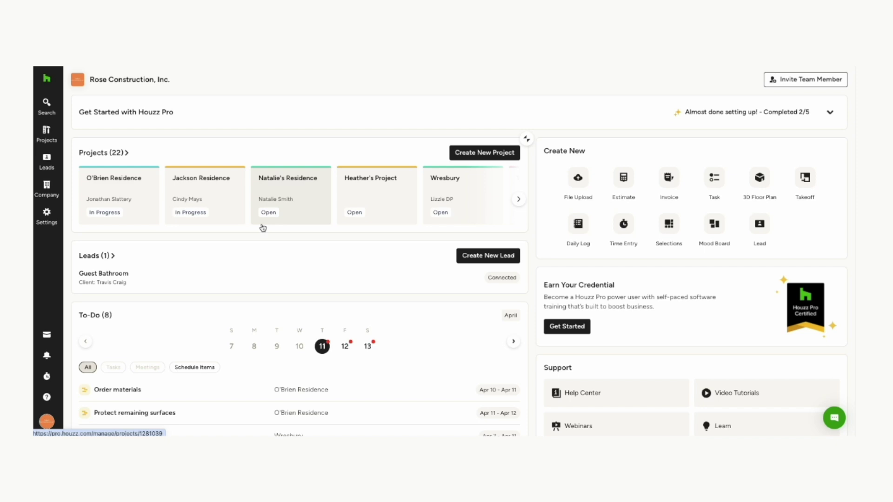
mouse_move(46, 212)
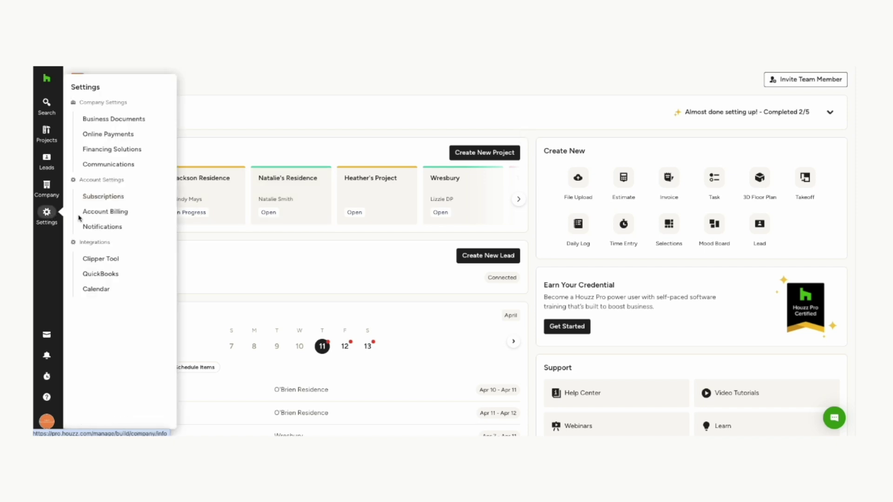
left_click(108, 134)
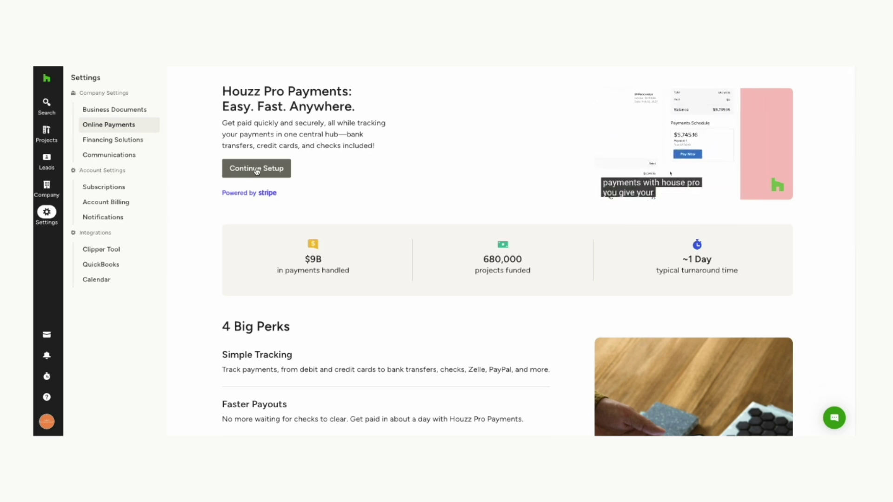
left_click(258, 170)
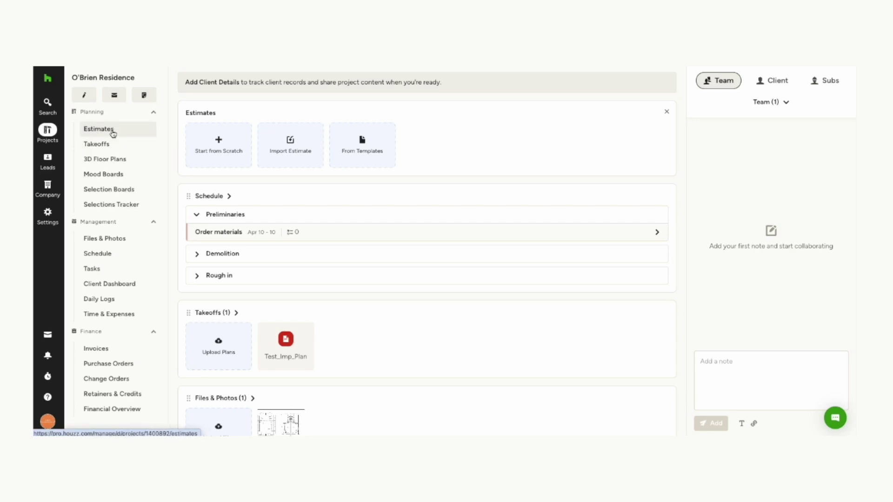
- Create a new project estimate from the 'Kitchen & Bath rm Rose Con' template
left_click(112, 134)
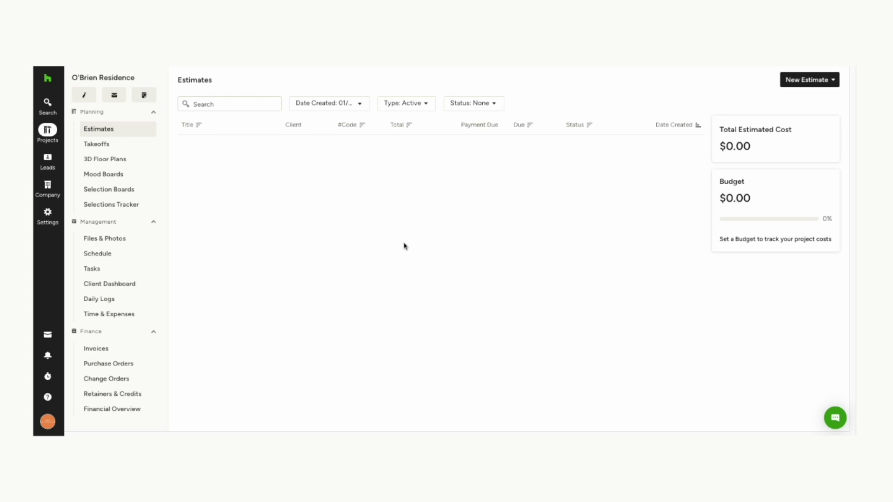
left_click(826, 81)
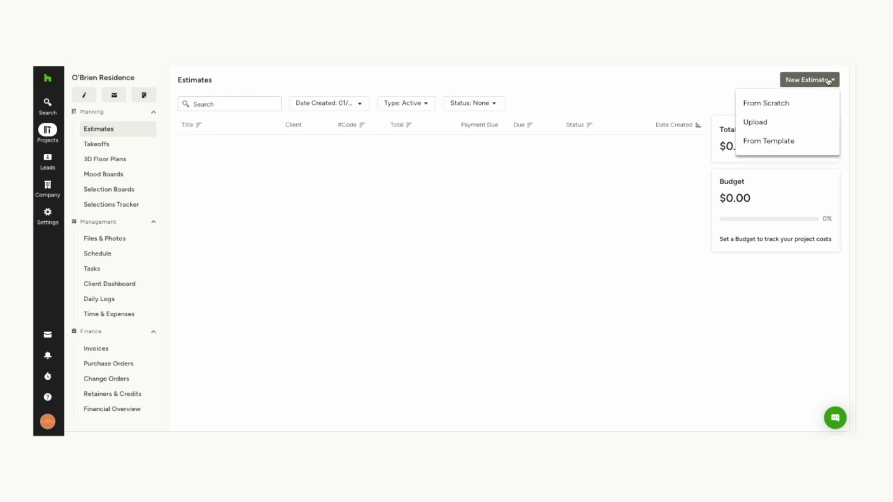
left_click(771, 141)
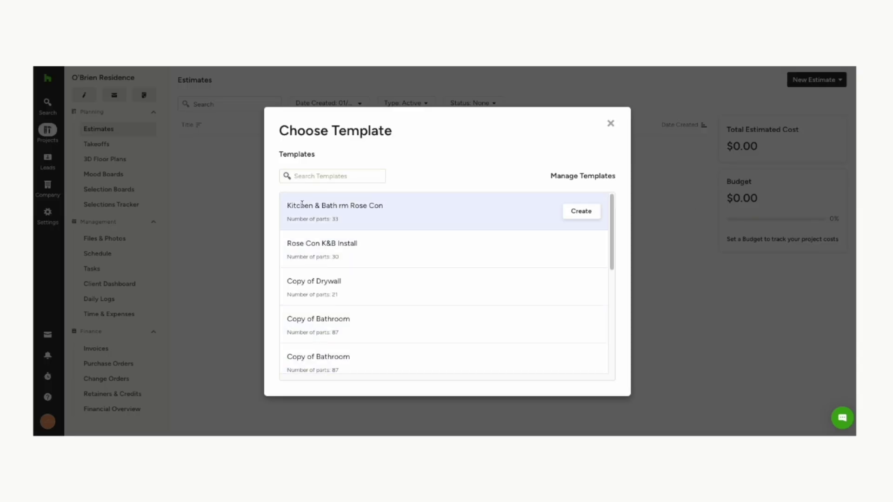
left_click(580, 214)
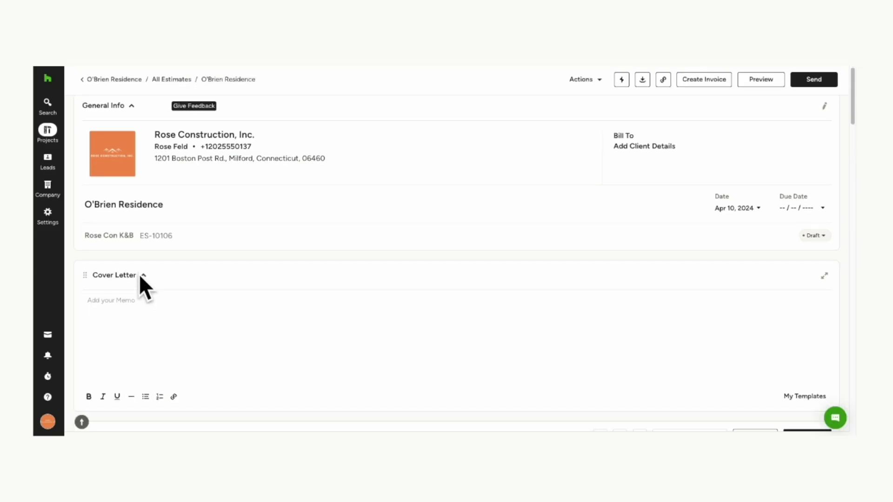
- Remove the General sundries line from the Preliminaries category
scroll(170, 283, "down", 2)
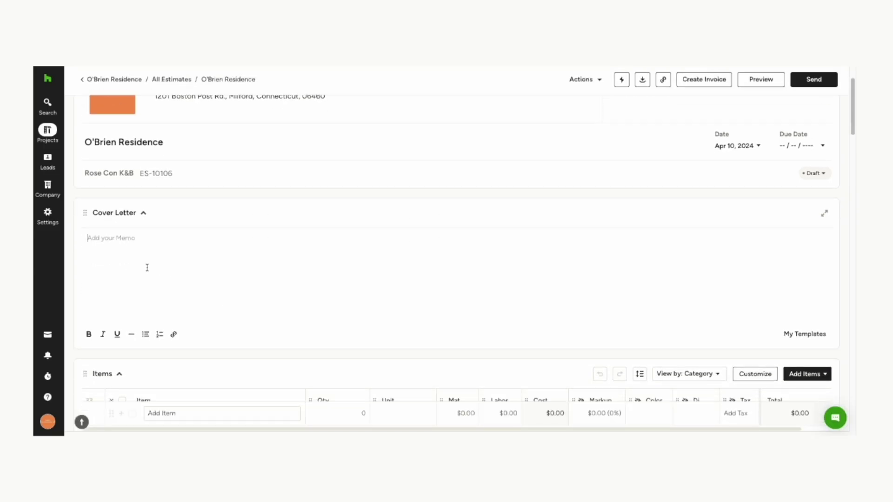
scroll(406, 263, "down", 8)
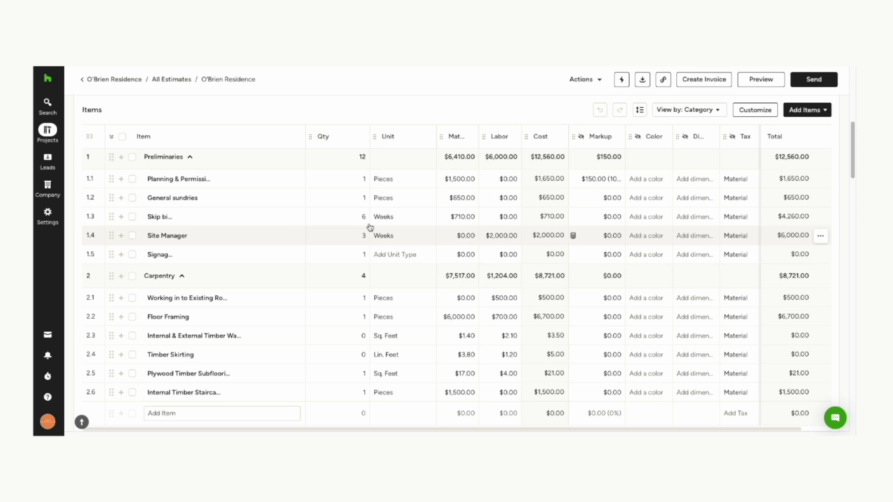
scroll(446, 268, "down", 1)
scroll(445, 269, "down", 2)
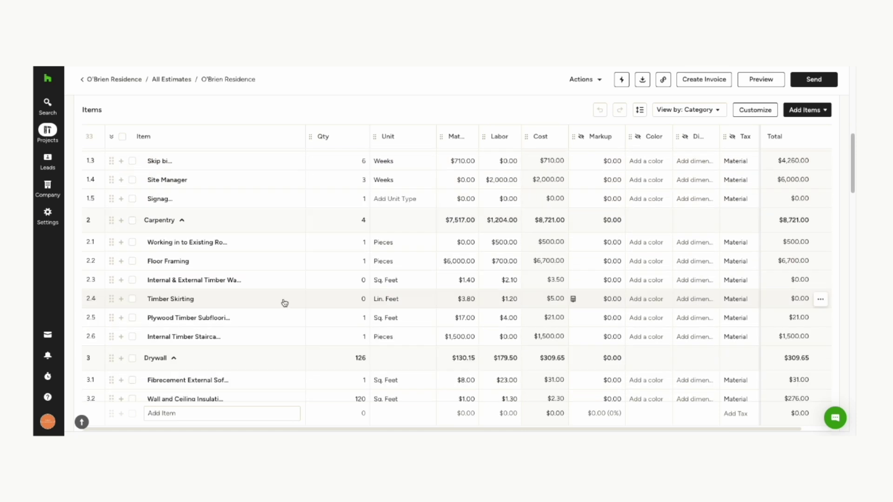
scroll(285, 304, "up", 5)
scroll(232, 351, "down", 4)
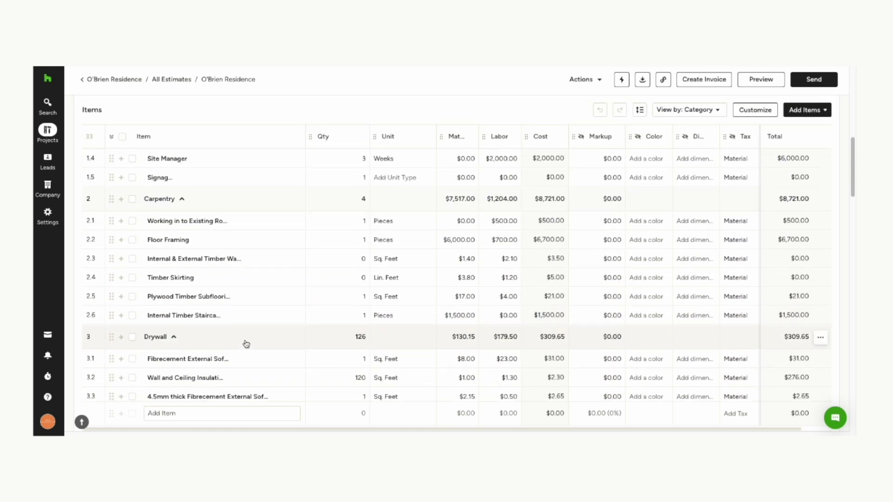
scroll(245, 342, "up", 2)
scroll(233, 338, "up", 3)
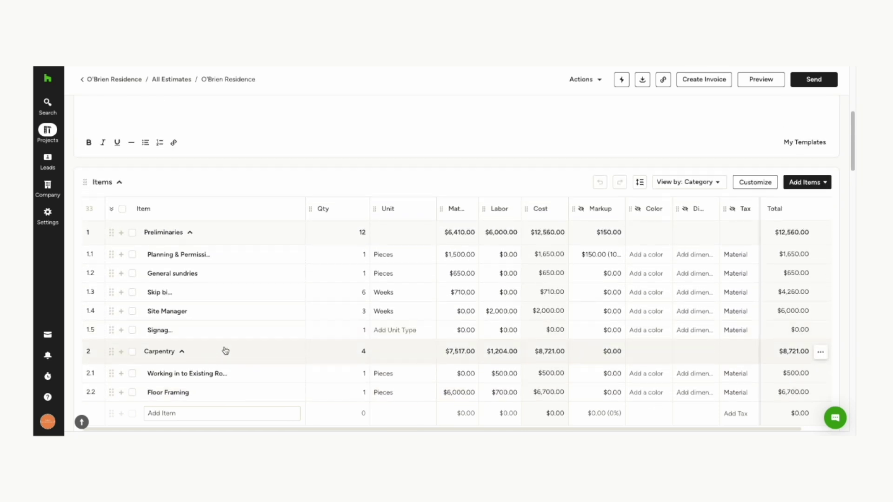
left_click(133, 255)
left_click(132, 274)
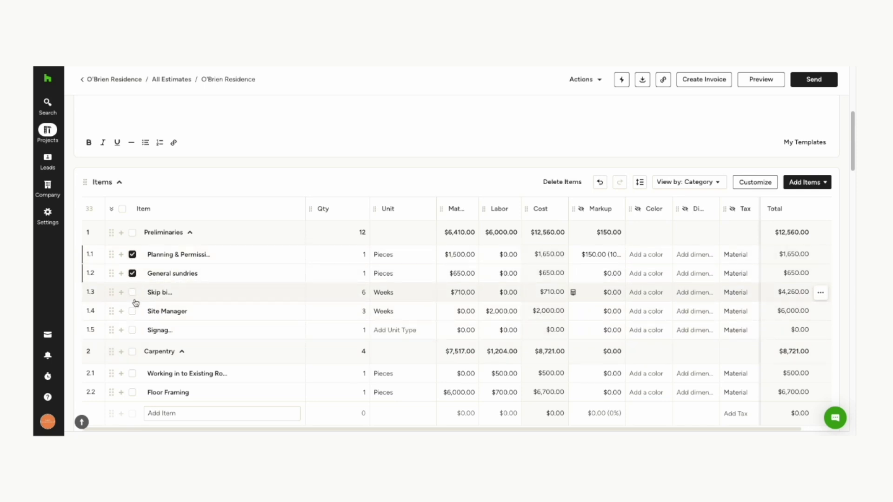
left_click(133, 292)
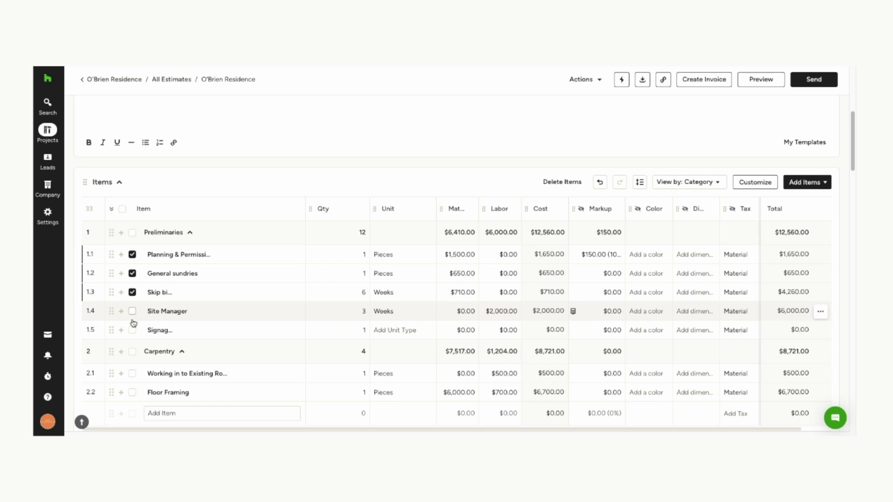
left_click(133, 330)
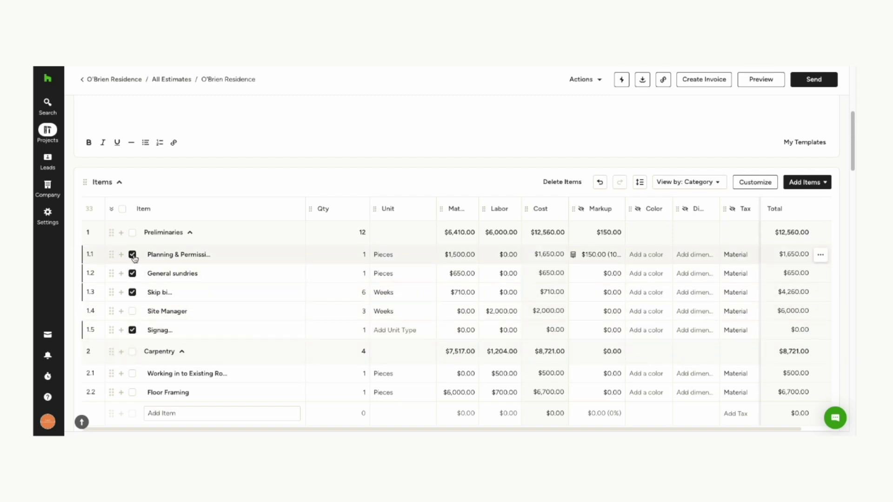
left_click(132, 254)
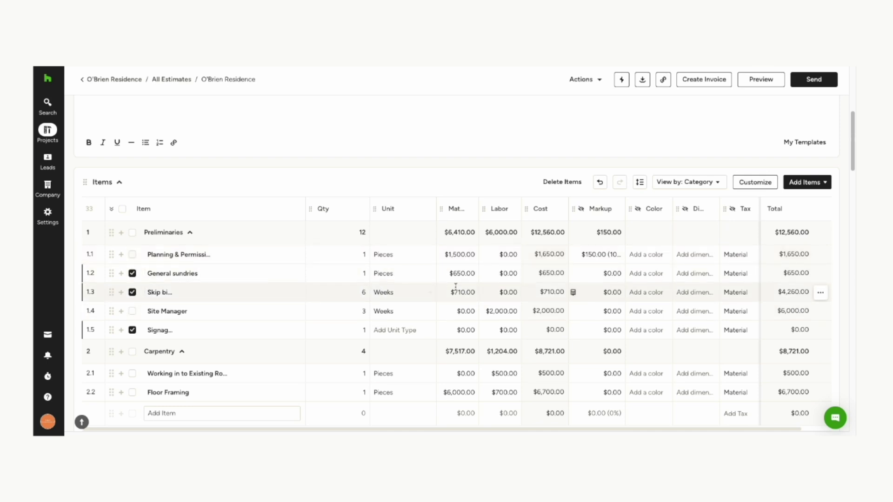
left_click(820, 275)
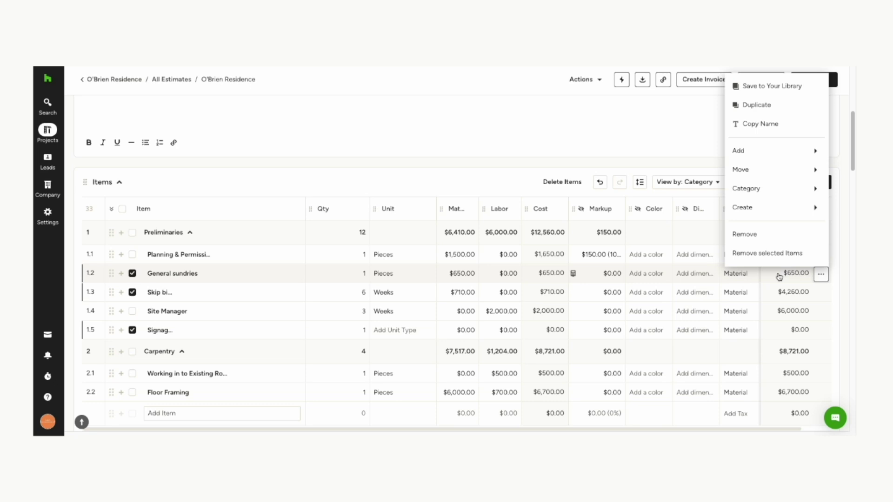
left_click(767, 242)
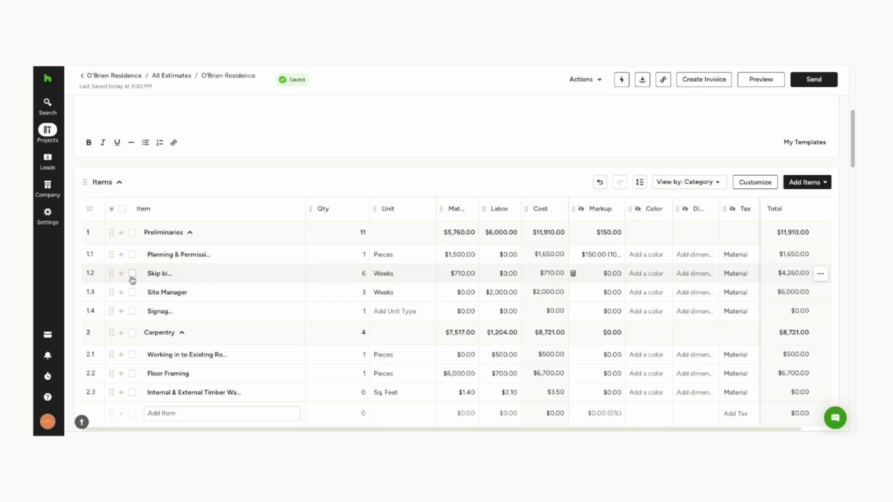
- Delete the skip bin and signage lines from Preliminaries together
left_click(132, 273)
left_click(132, 311)
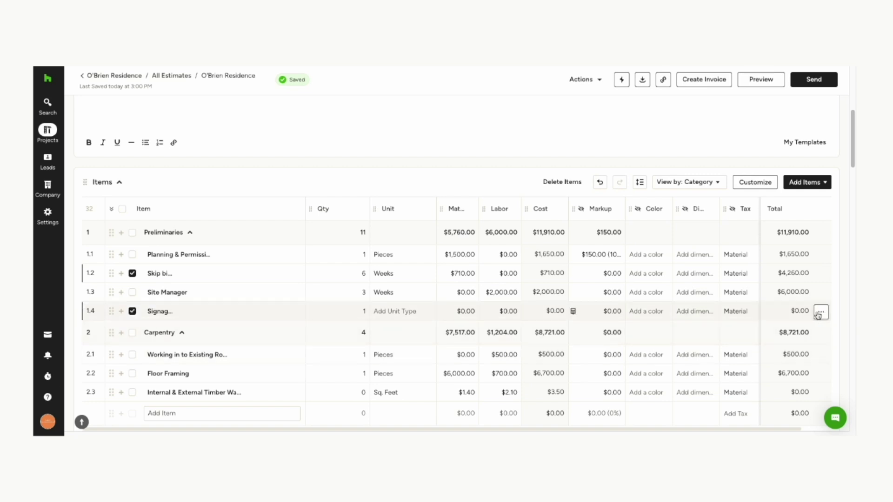
left_click(819, 312)
left_click(769, 292)
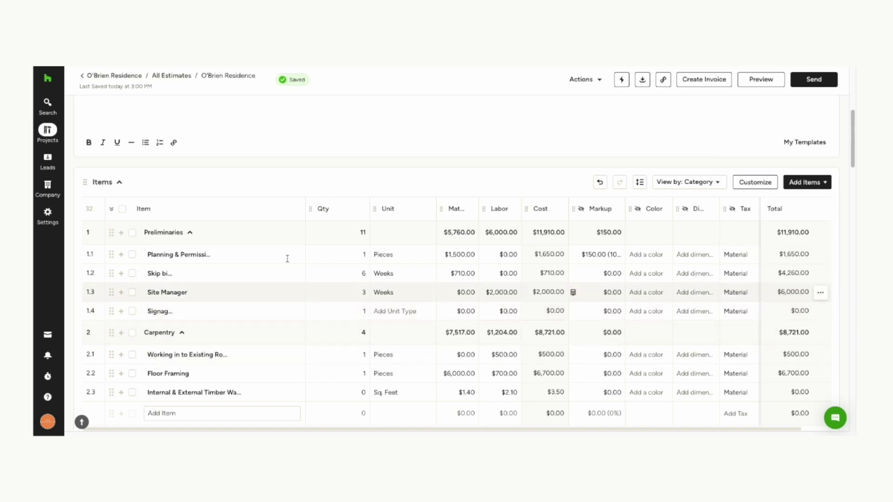
scroll(286, 257, "down", 5)
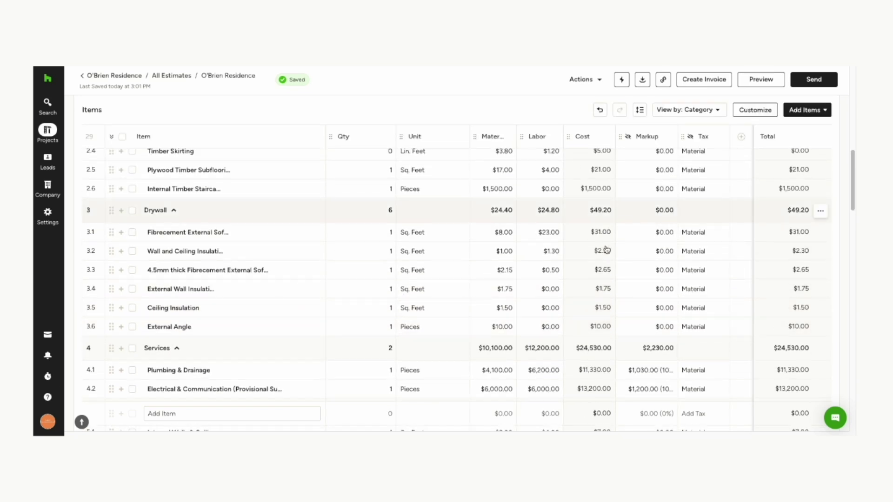
scroll(237, 275, "down", 1)
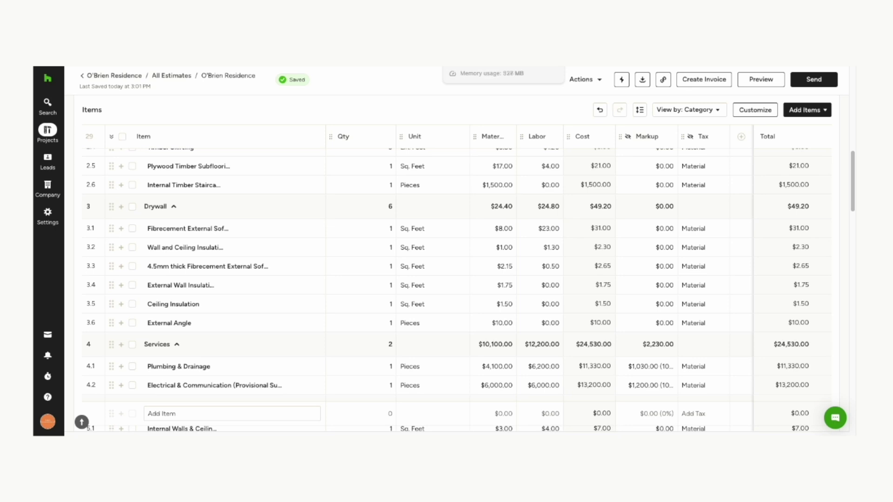
mouse_move(43, 131)
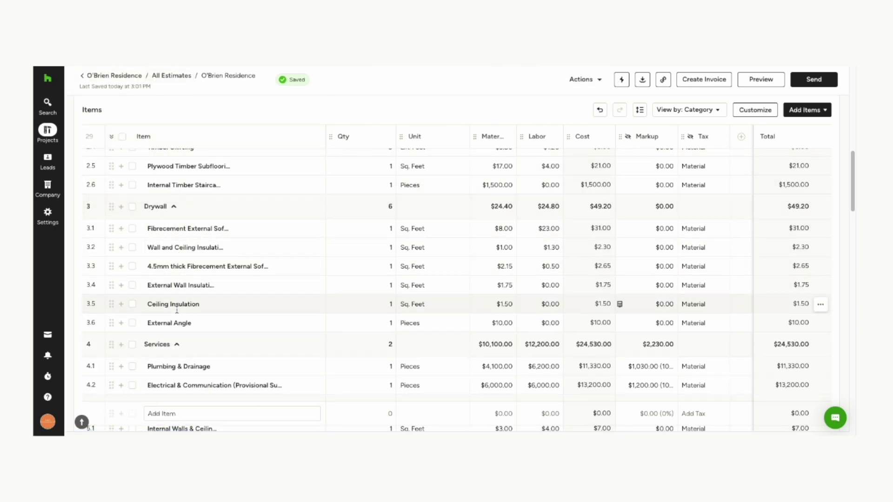
- Open the O'Brien Residence Takeoffs on the Test_Imp_Plan floor plan with the Length tool
left_click(133, 78)
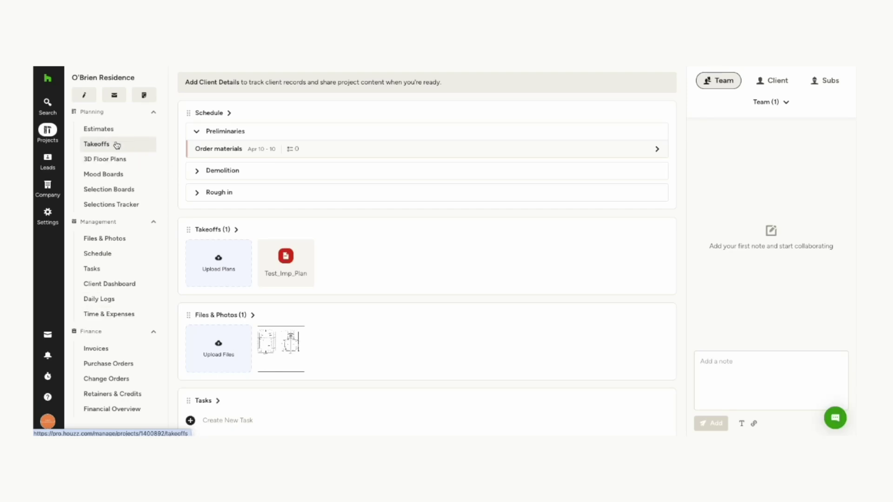
left_click(133, 142)
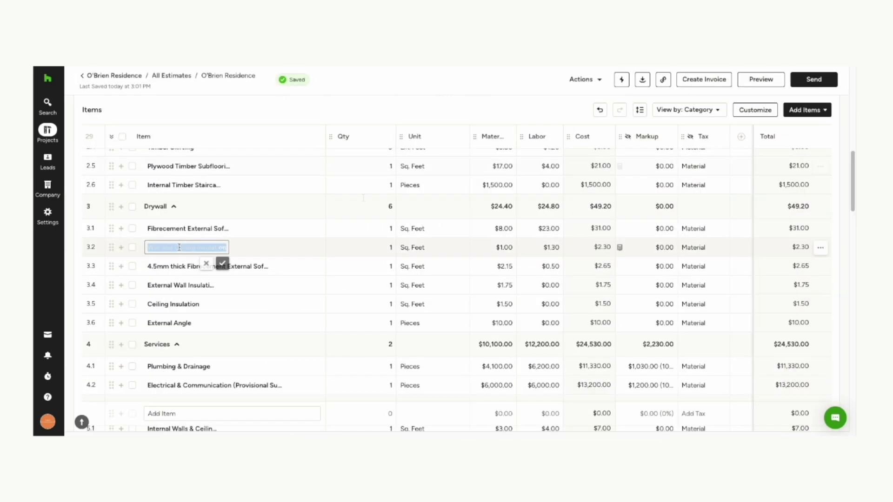
left_click(179, 247)
left_click(222, 263)
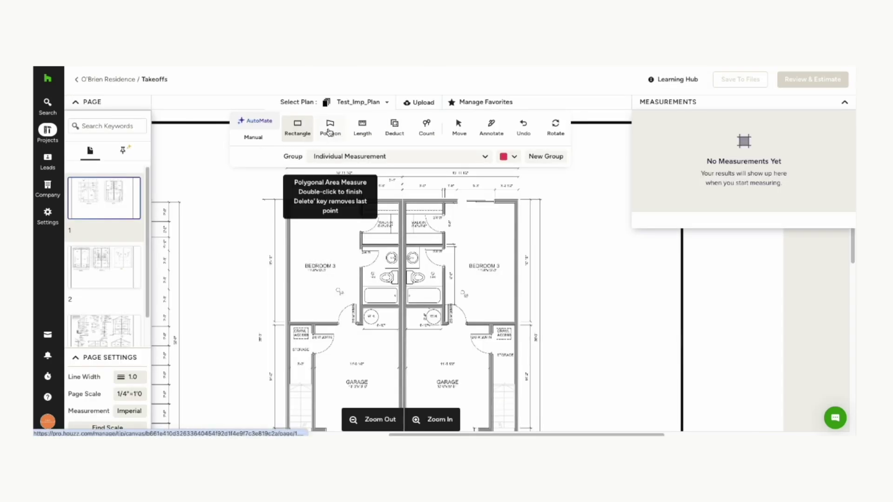
left_click(366, 131)
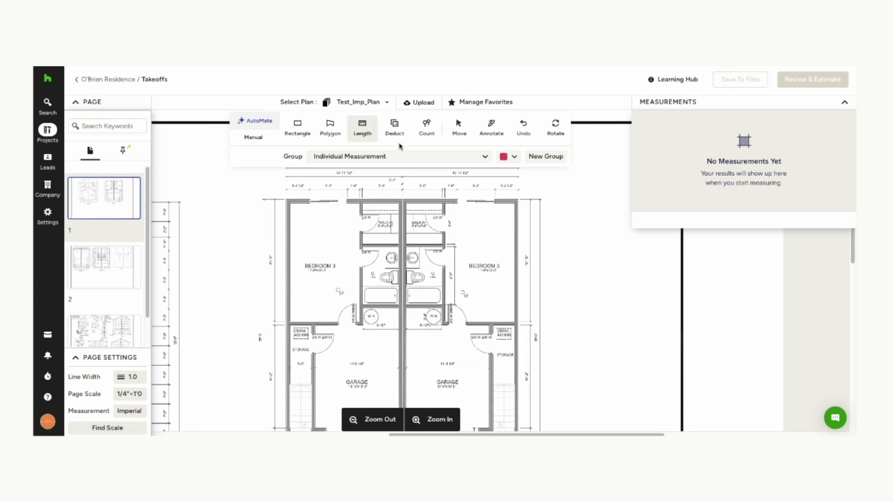
- Start a new measurement group named 'Wall and Ceiling Insulation' in the Drywall category
left_click(469, 156)
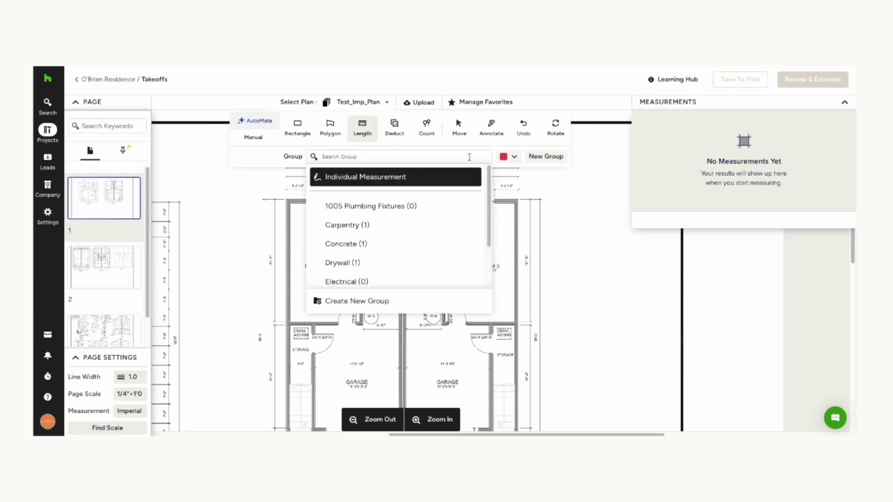
scroll(400, 245, "down", 1)
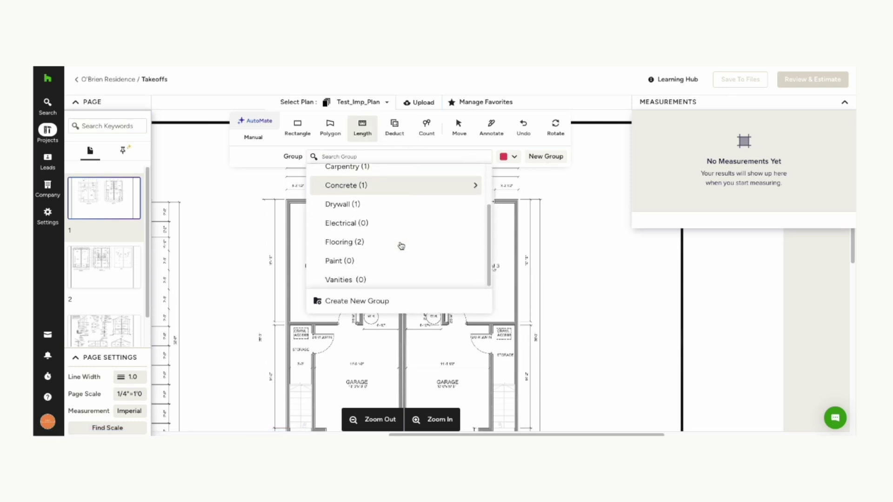
scroll(409, 247, "up", 2)
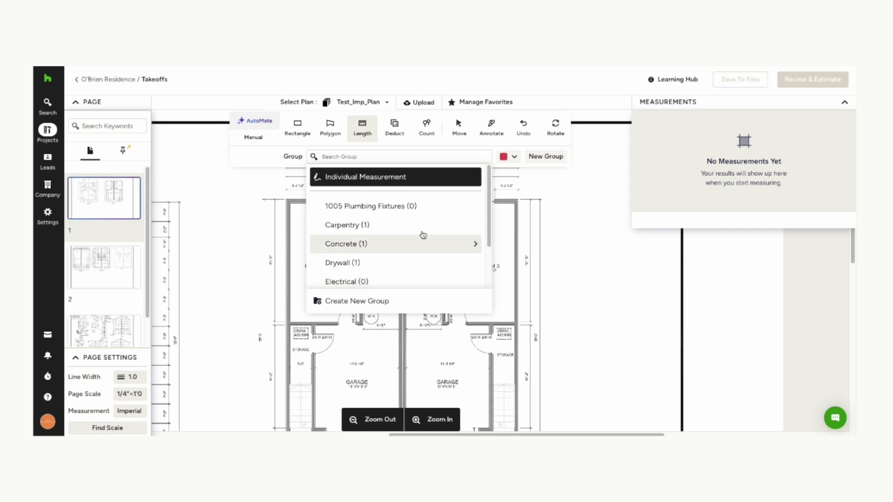
left_click(545, 157)
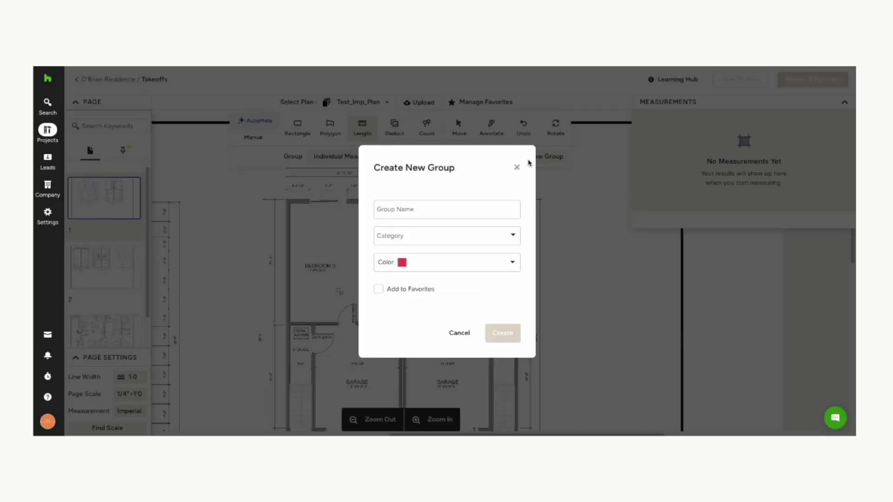
left_click(421, 208)
type("Wall and Ceiling Insulation")
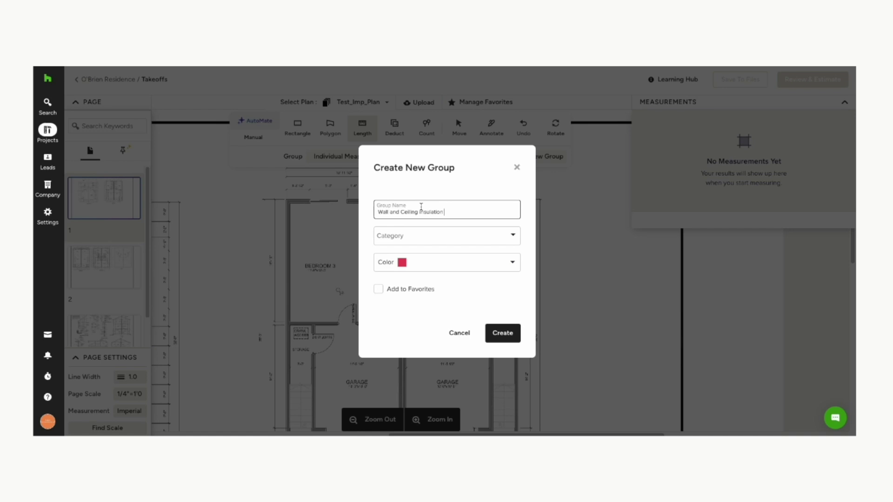
left_click(410, 239)
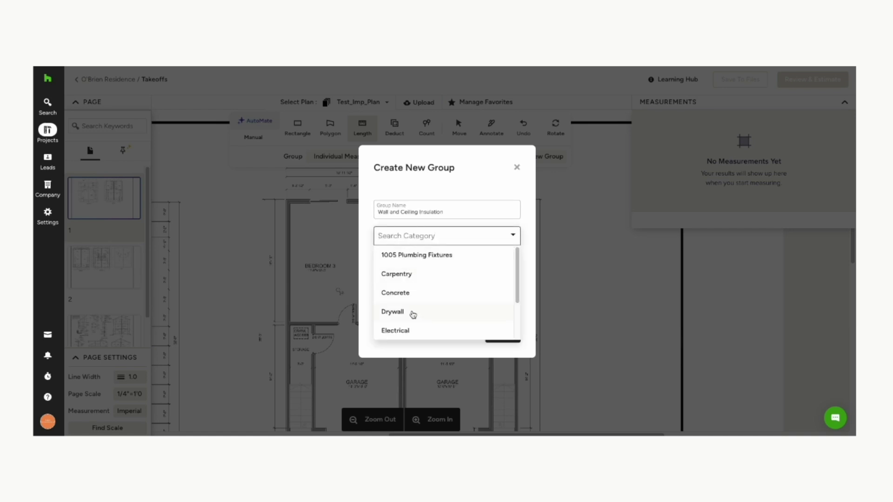
left_click(412, 315)
- Make the group purple, favourited and measured in ft2, create it, and begin tracing the closet wall
left_click(494, 264)
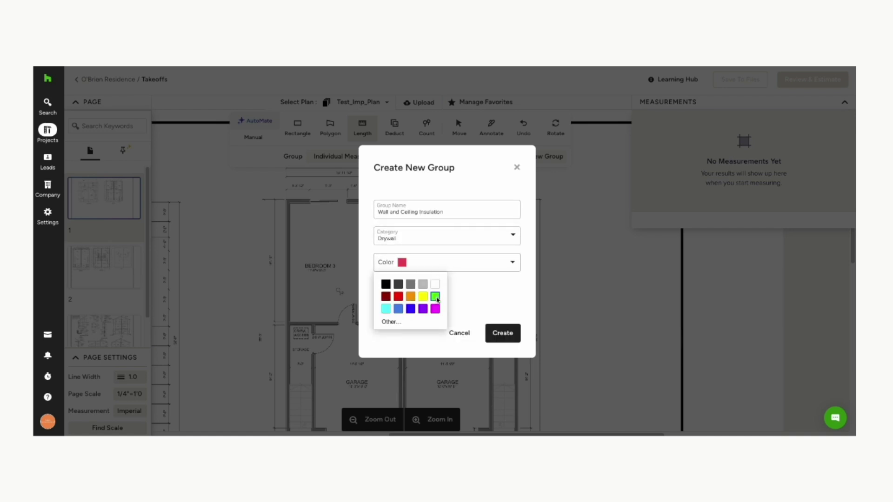
left_click(425, 310)
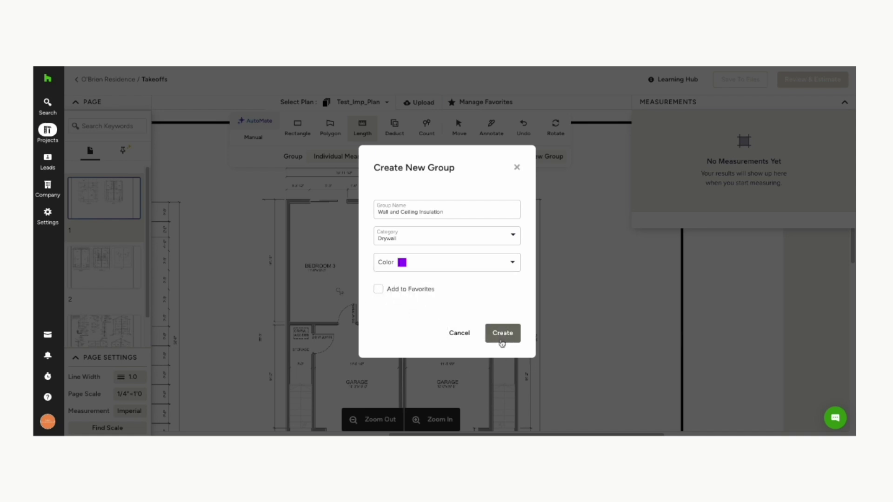
left_click(379, 290)
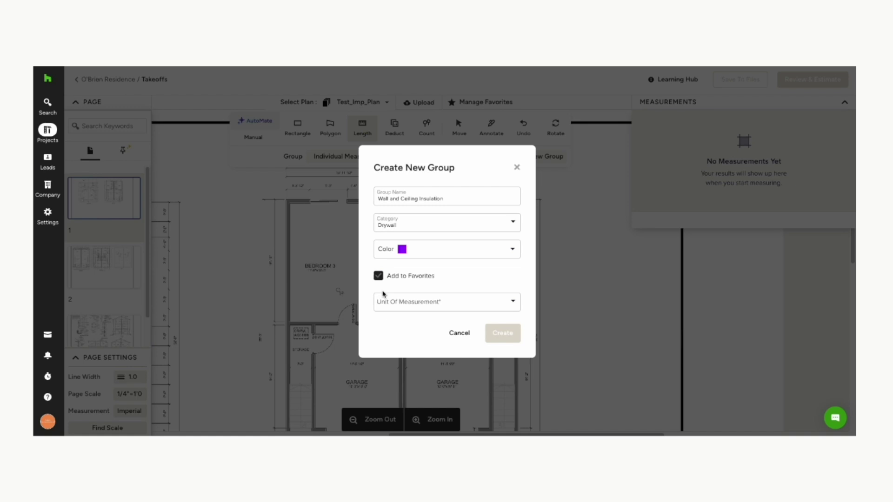
left_click(458, 302)
left_click(413, 343)
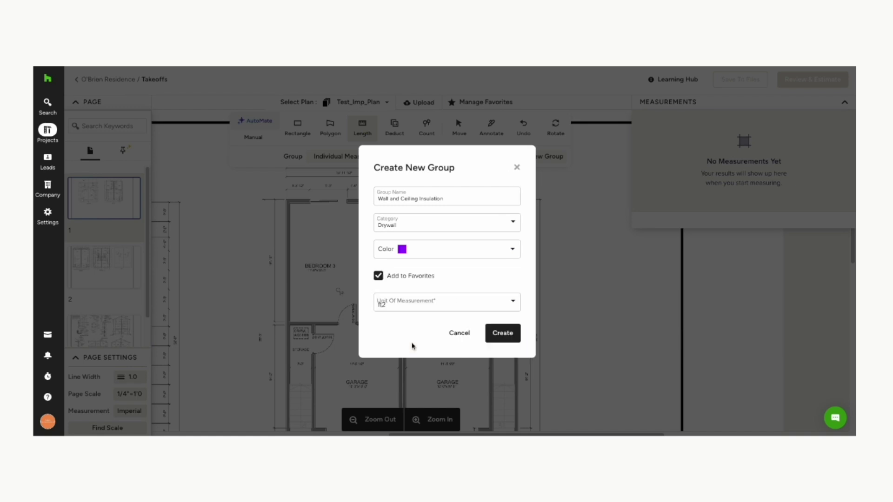
left_click(502, 333)
left_click(361, 200)
left_click(400, 201)
- Trace the closet, bath and right bedroom walls as polylines
left_click(400, 306)
left_click(361, 306)
left_click(360, 245)
double_click(400, 245)
double_click(405, 245)
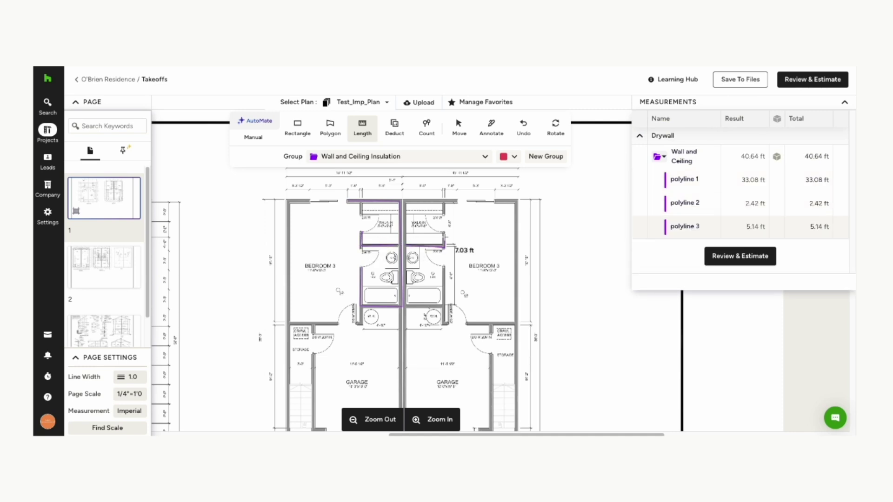
double_click(405, 306)
left_click(405, 201)
left_click(517, 201)
left_click(516, 325)
left_click(447, 324)
double_click(447, 269)
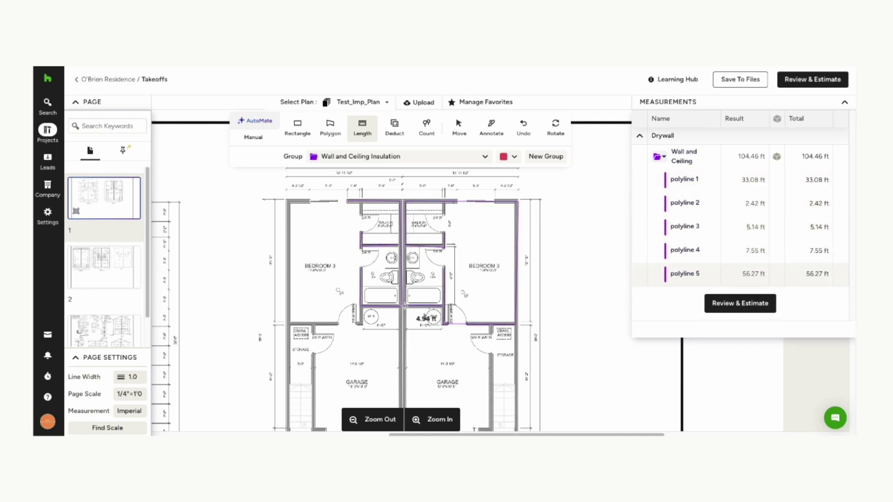
- Trace the left bedroom and garage walls, bringing the group to 286.83 ft
left_click(130, 376)
left_click(128, 307)
left_click(348, 202)
left_click(289, 202)
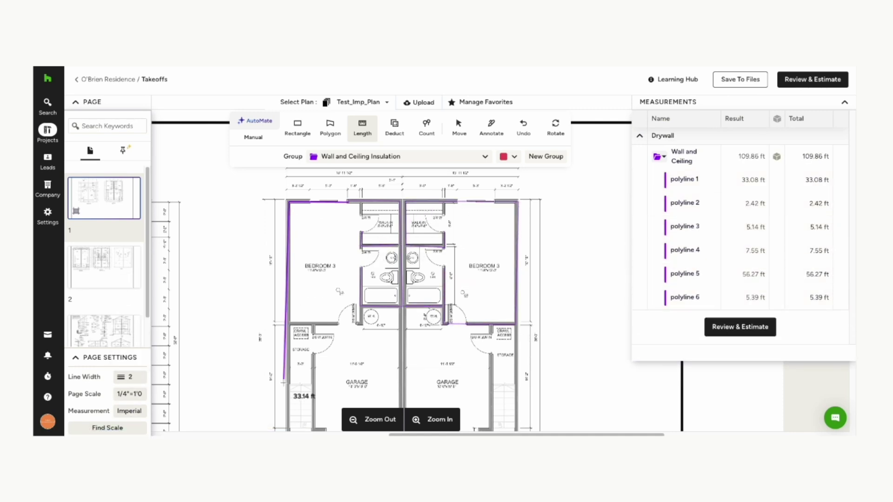
scroll(289, 386, "down", 3)
double_click(289, 306)
left_click(313, 201)
left_click(313, 276)
double_click(326, 277)
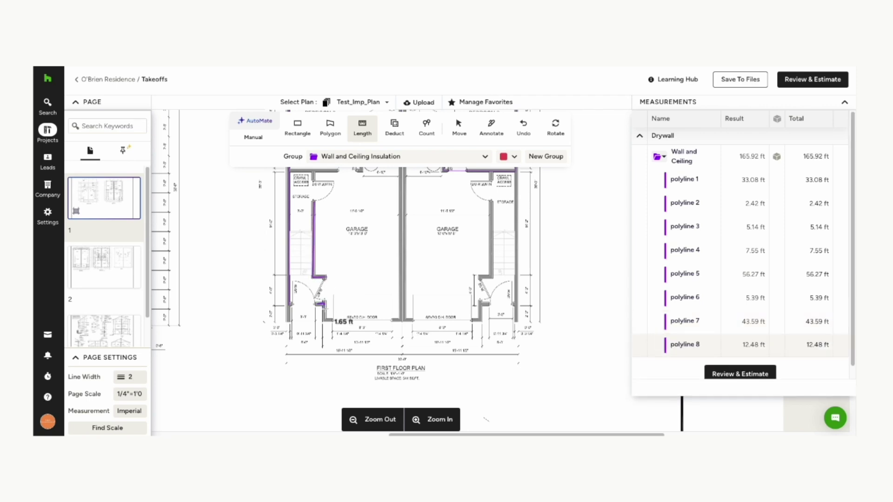
left_click(400, 321)
scroll(402, 326, "up", 3)
double_click(402, 182)
left_click(402, 301)
scroll(402, 298, "down", 3)
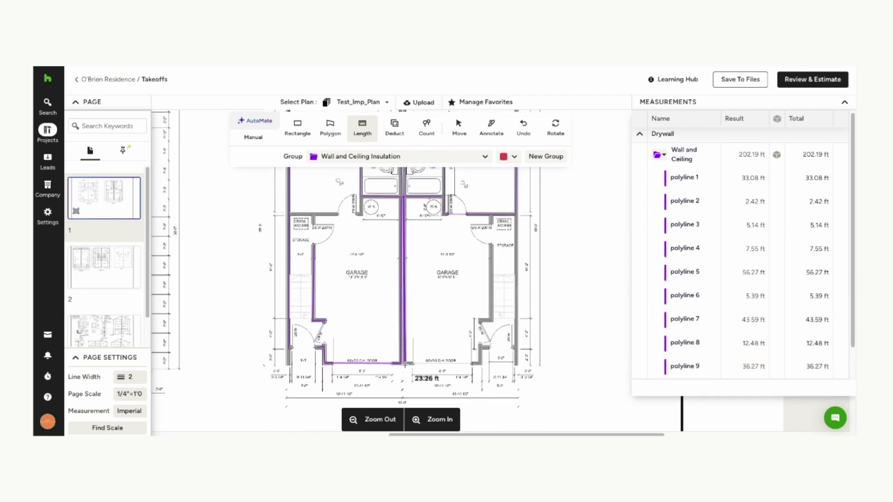
left_click(402, 364)
double_click(481, 362)
double_click(513, 224)
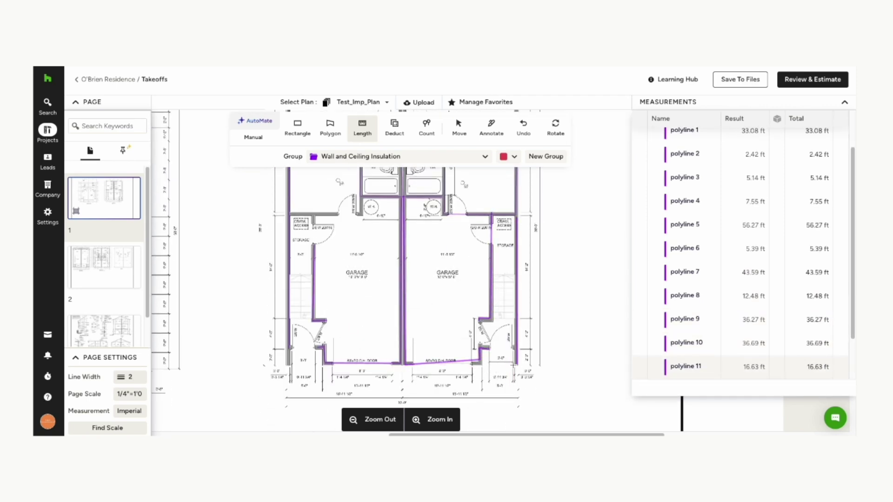
scroll(403, 279, "up", 1)
double_click(400, 219)
double_click(362, 213)
double_click(362, 231)
left_click(313, 231)
double_click(313, 242)
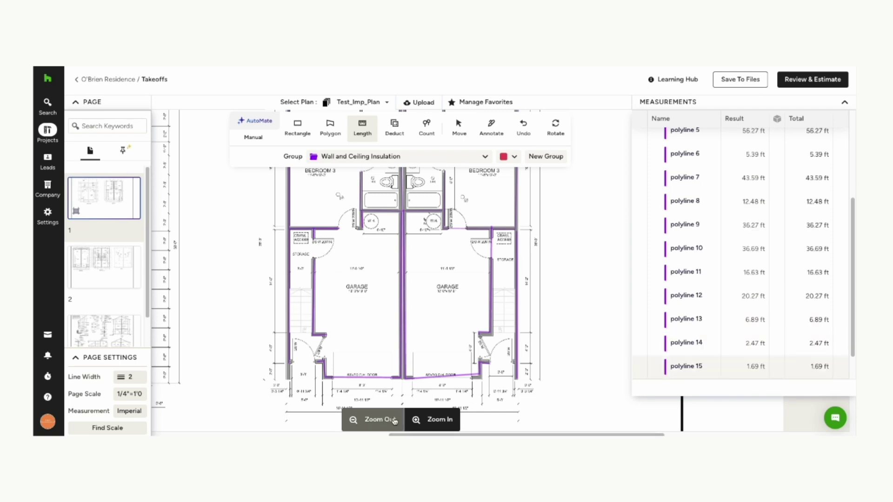
scroll(524, 273, "up", 1)
scroll(523, 273, "down", 1)
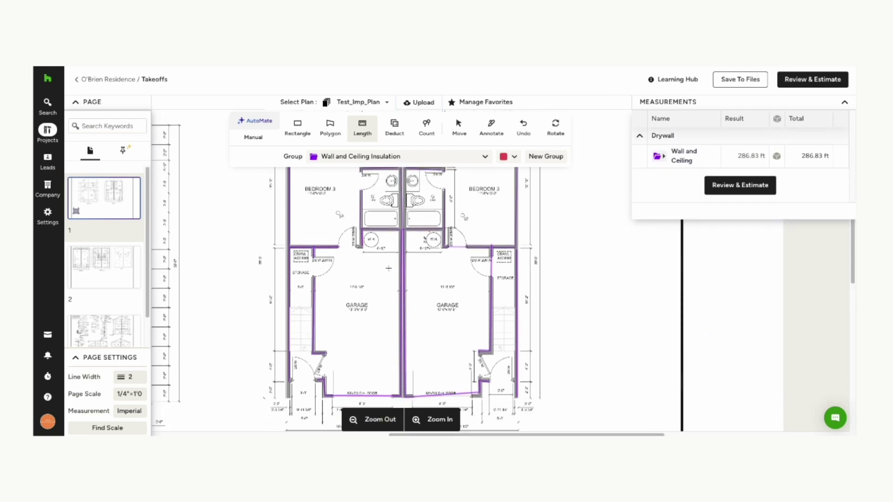
- Give Wall and Ceiling Insulation a 9 ft 6 in height, totalling 2,724.92 ft2
left_click(776, 156)
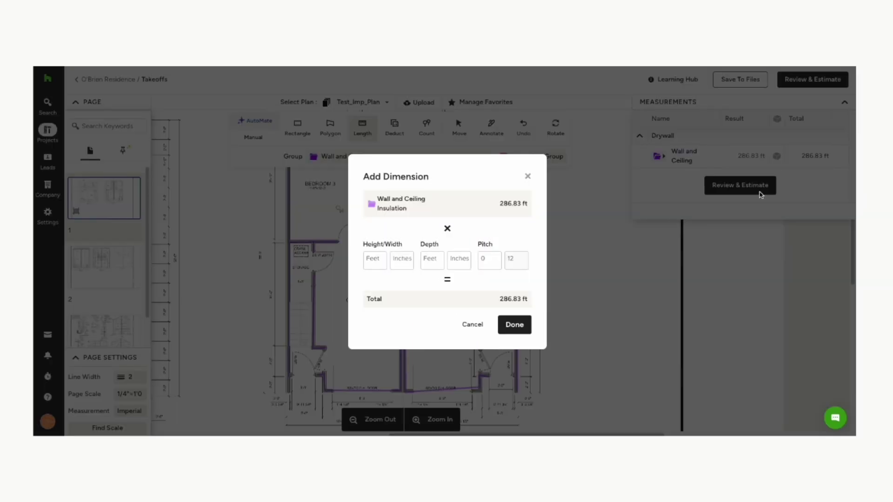
left_click(368, 264)
type("9")
left_click(406, 262)
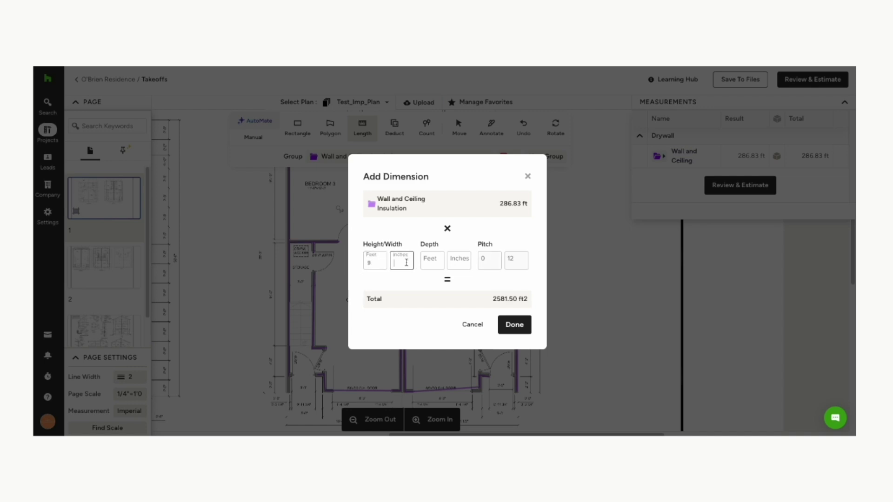
type("6")
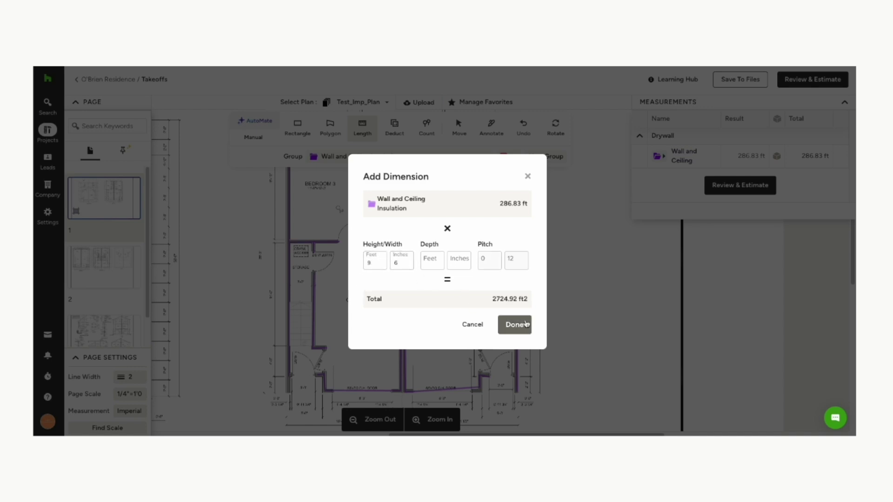
left_click(507, 328)
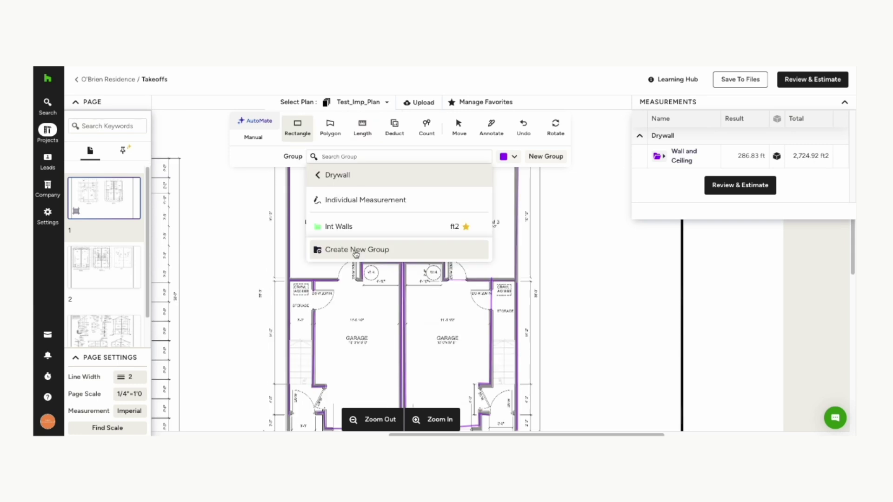
- Add a purple 'Ceiling' group and draw a 1,192.30 ft2 rectangle over the bedrooms and garages
left_click(354, 251)
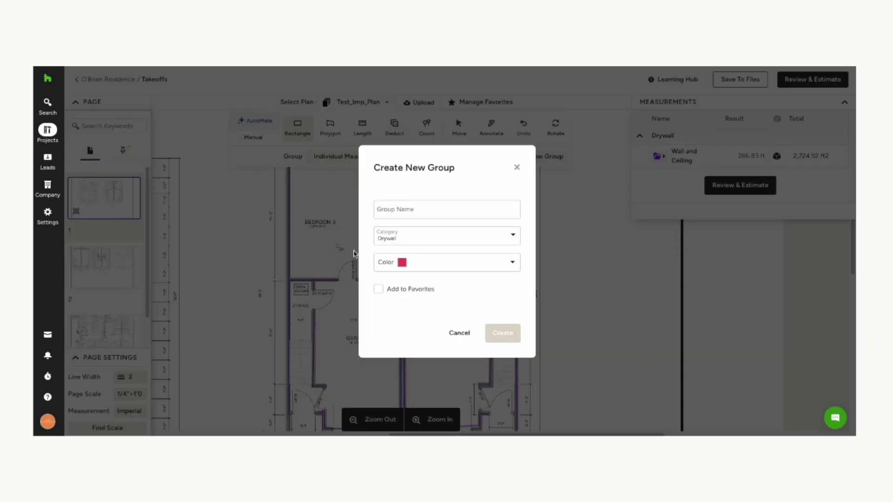
left_click(414, 207)
type("Ceiling")
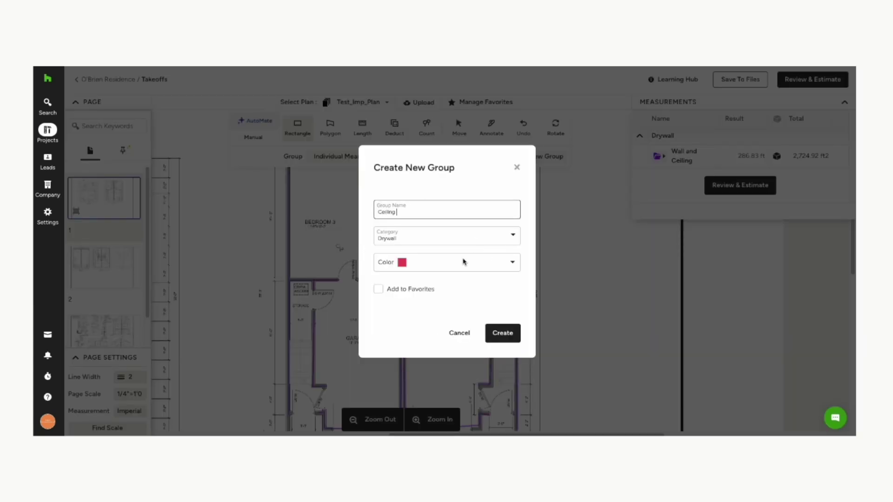
left_click(463, 262)
left_click(423, 310)
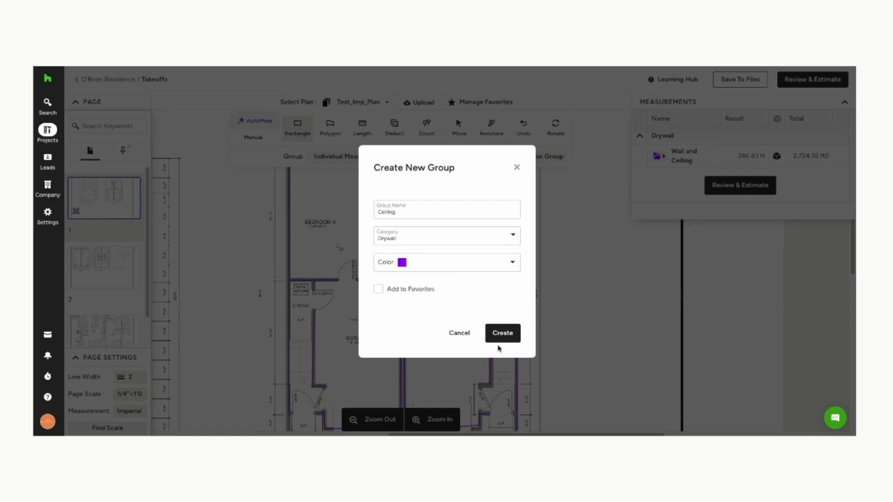
left_click(507, 339)
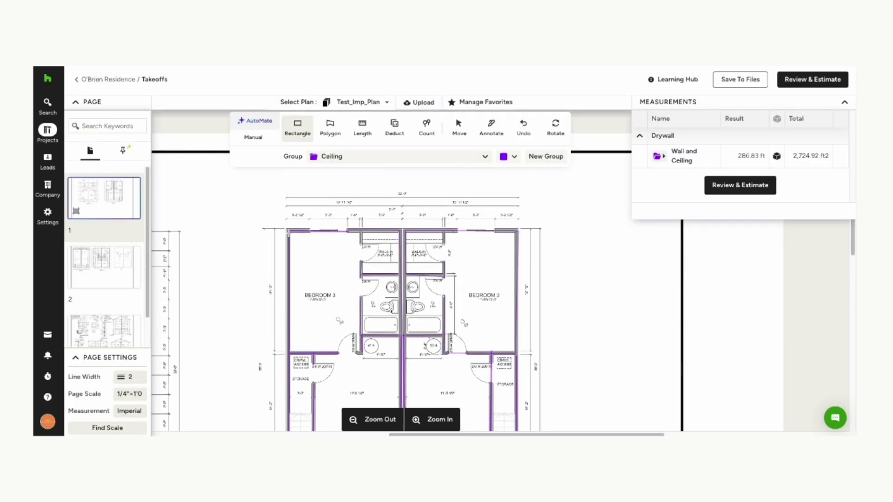
left_click_drag(287, 228, 496, 340)
left_click_drag(288, 291, 515, 249)
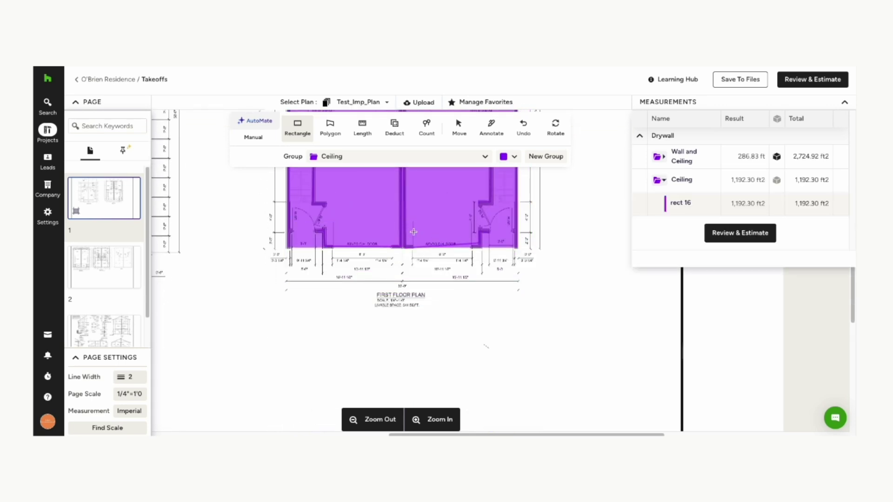
- Create a triangle-marked 'Corner beeds' count and mark the wall corners on the plan
left_click(665, 182)
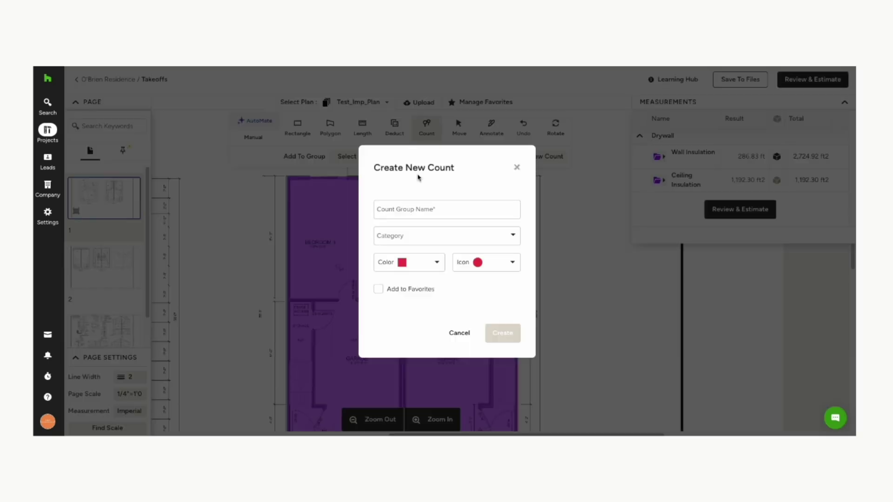
type("E")
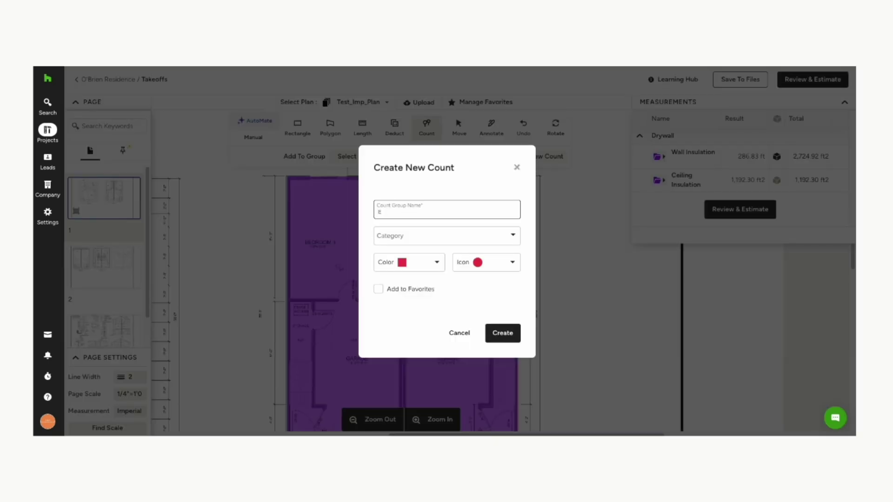
left_click(486, 263)
left_click(470, 303)
left_click(503, 333)
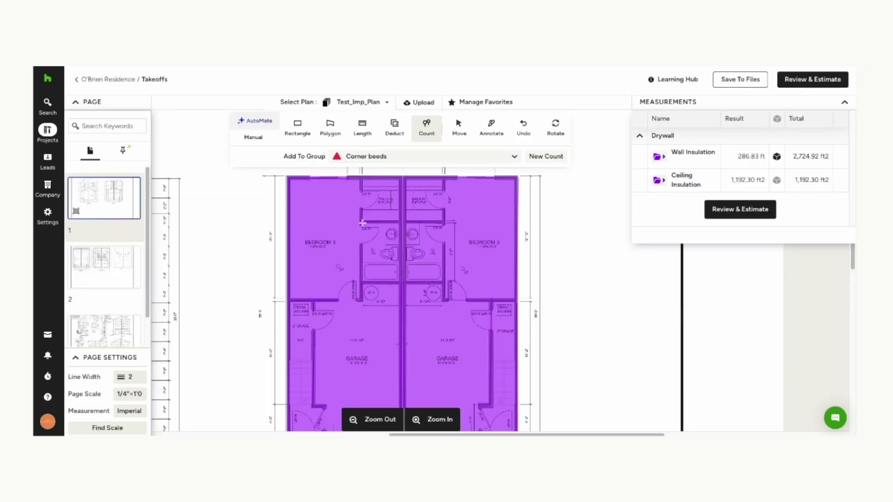
left_click(442, 307)
left_click(488, 345)
left_click(365, 307)
scroll(335, 325, "up", 1)
left_click(315, 345)
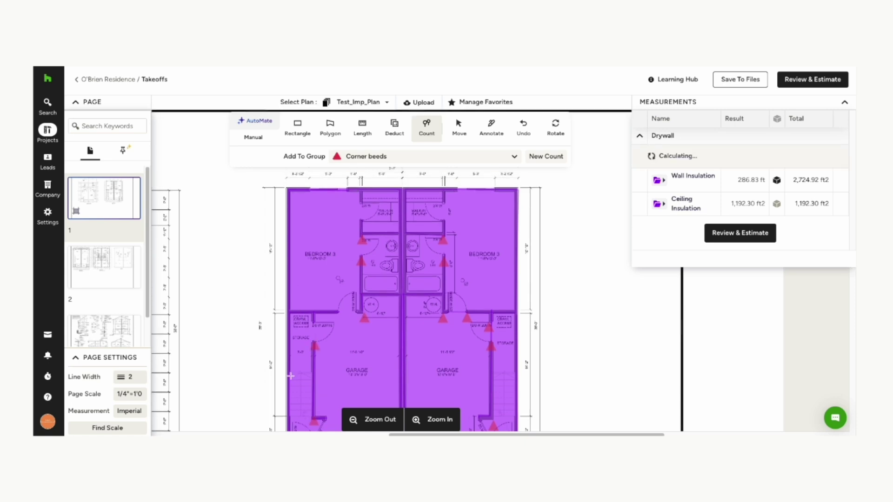
scroll(335, 353, "up", 1)
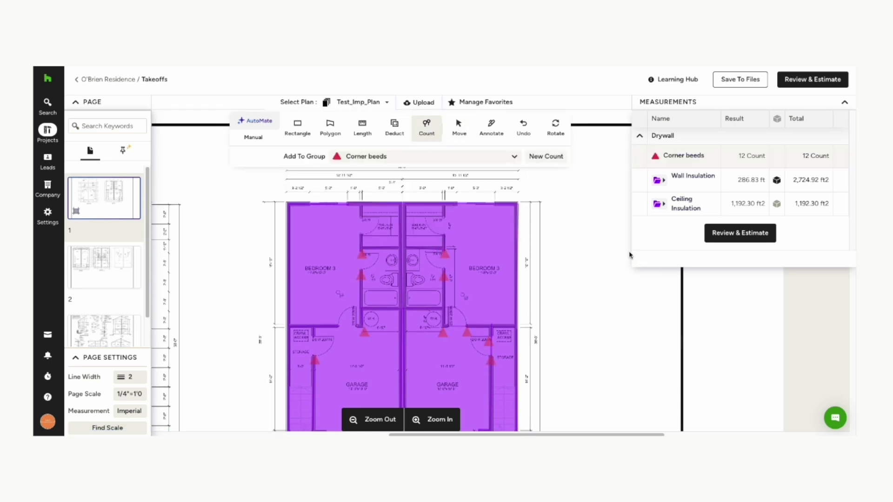
scroll(595, 284, "down", 3)
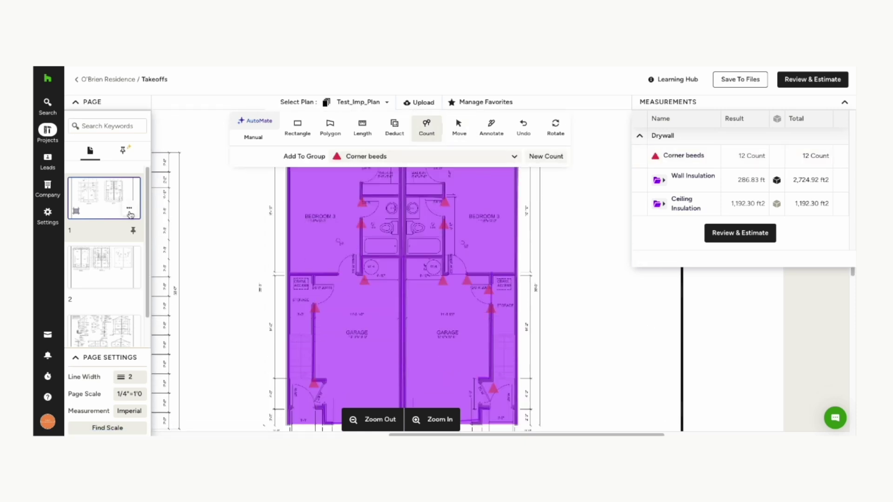
- Clone page 1 without its measurements
left_click(130, 210)
left_click(179, 247)
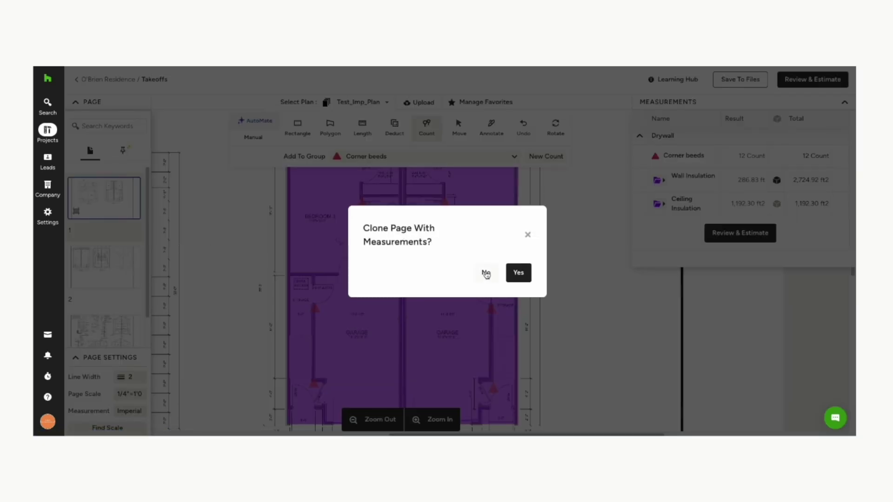
left_click(486, 274)
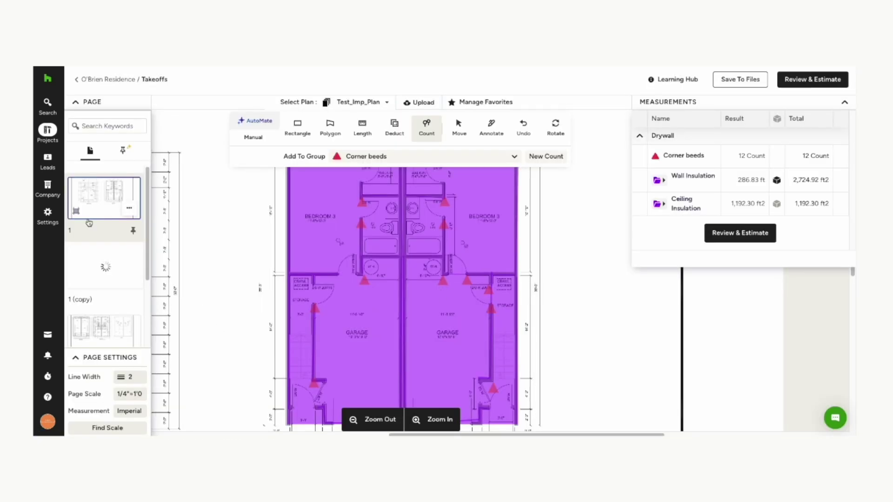
- Rename the original page to 'Drywall'
left_click(129, 208)
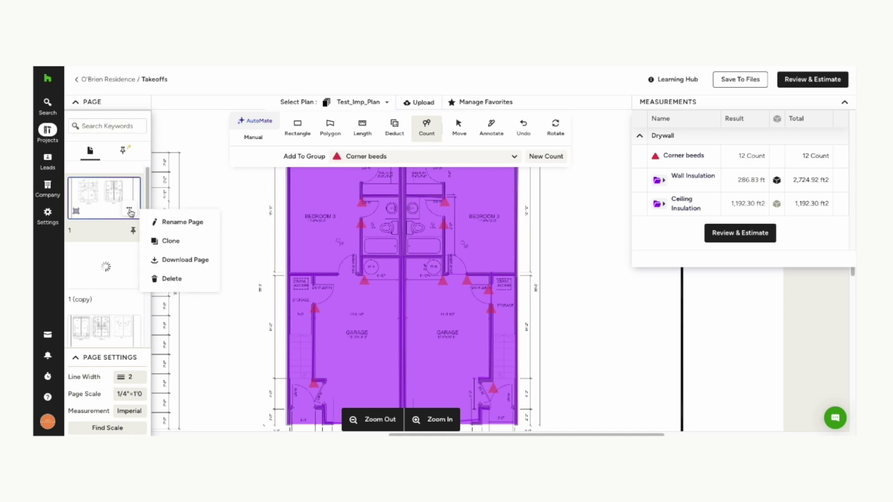
left_click(176, 222)
double_click(397, 257)
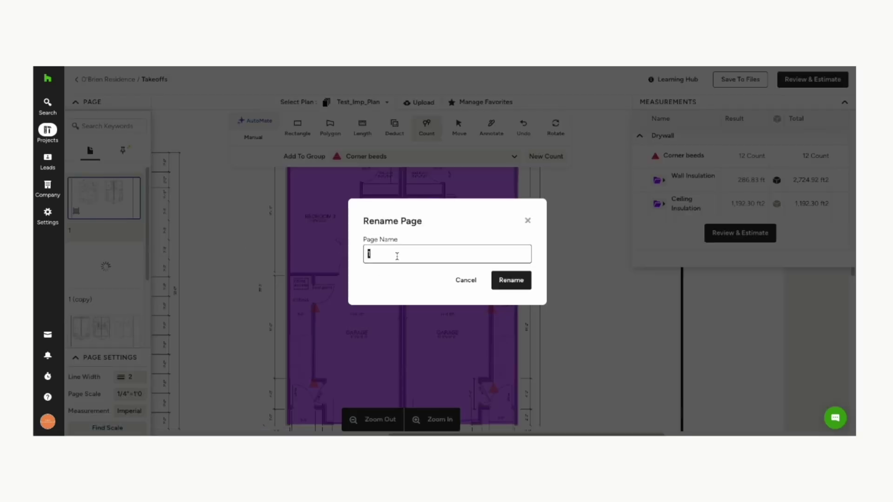
type("Drywall")
left_click(511, 280)
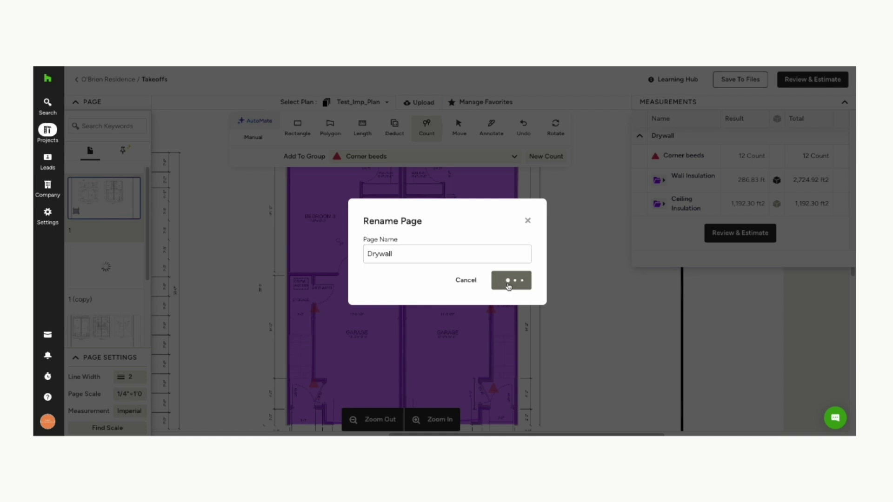
- Rename the copied page to 'Carpentry'
left_click(104, 267)
left_click(128, 278)
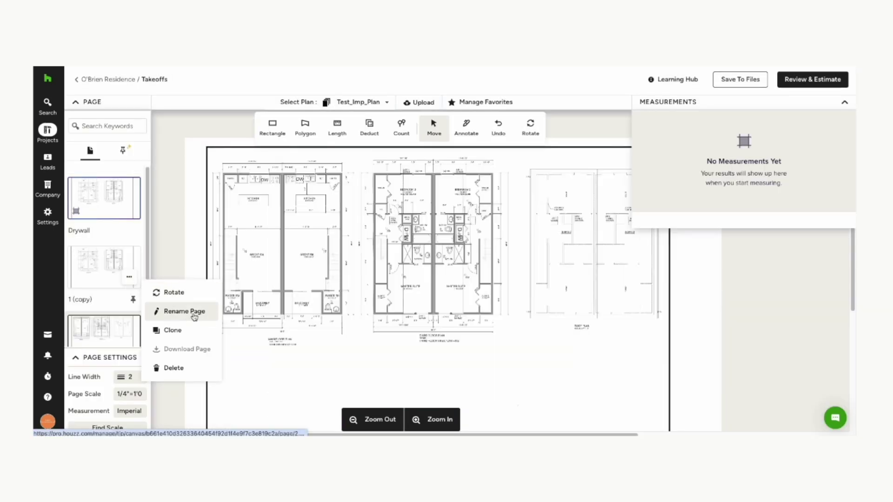
left_click(183, 311)
triple_click(403, 251)
type("Carpentry")
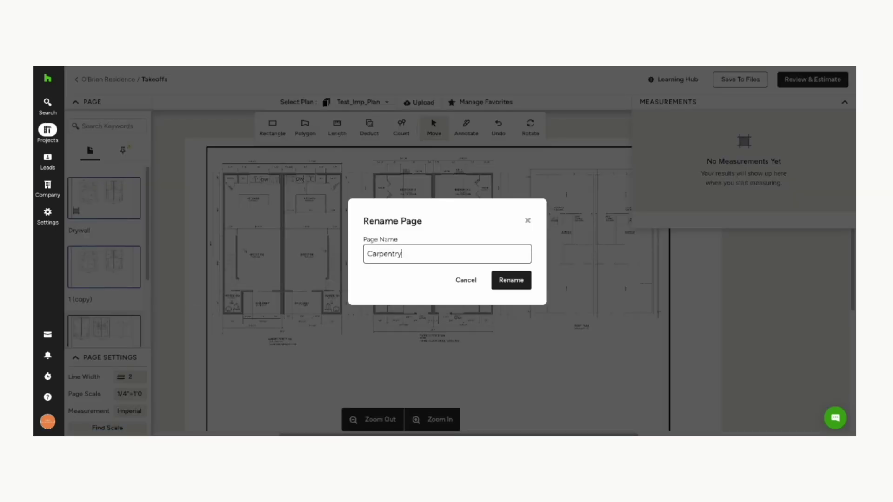
left_click(510, 281)
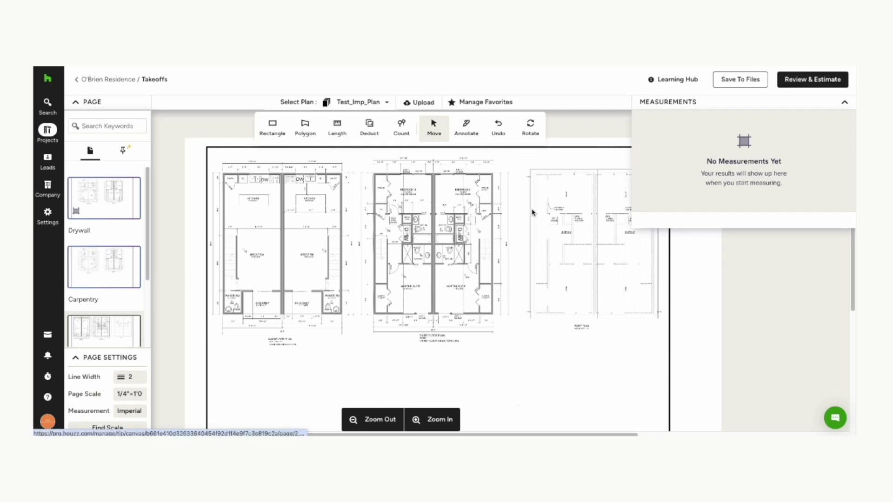
- Select the Carpentry Framing group and trace a framing line along the top wall and down the centre wall
left_click(387, 209)
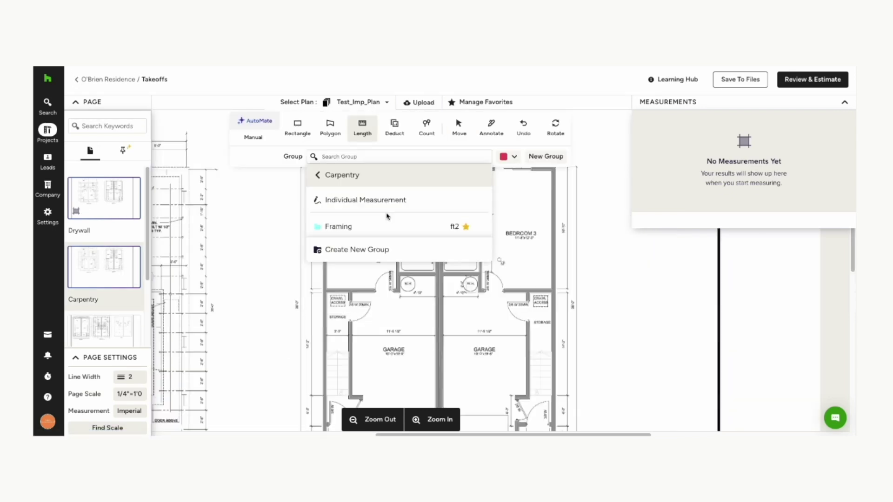
left_click(364, 227)
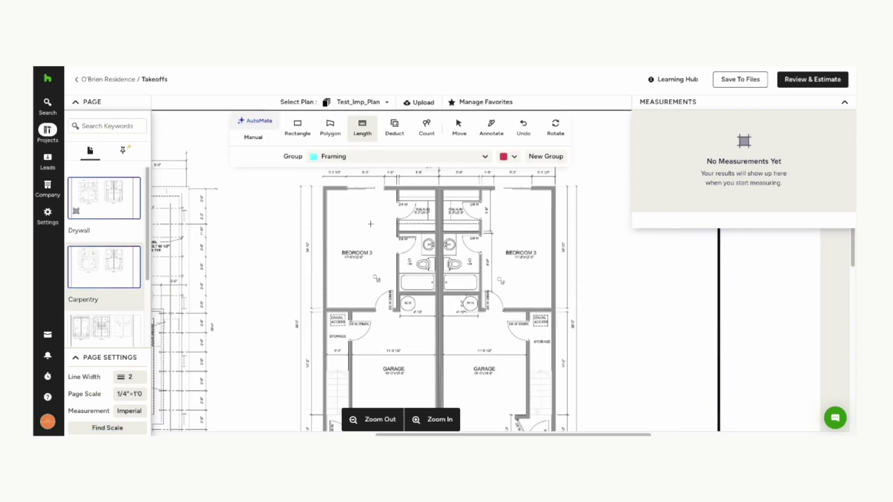
left_click(324, 188)
left_click(438, 187)
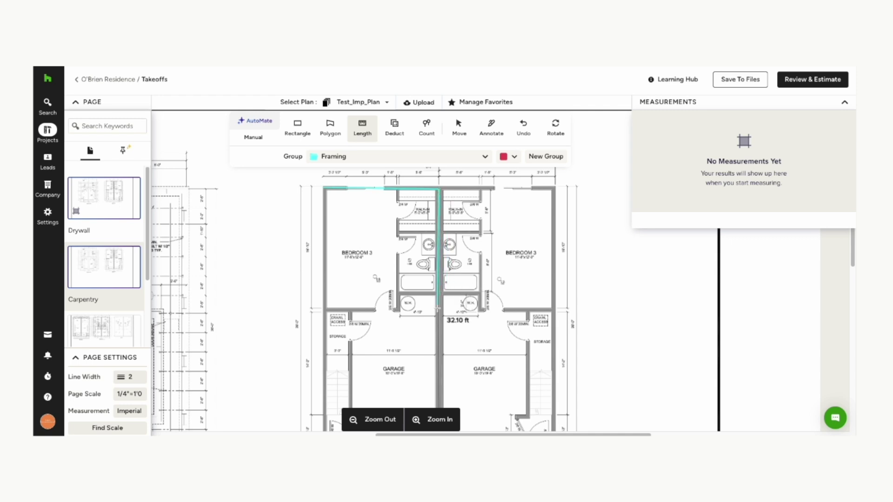
scroll(438, 295, "down", 4)
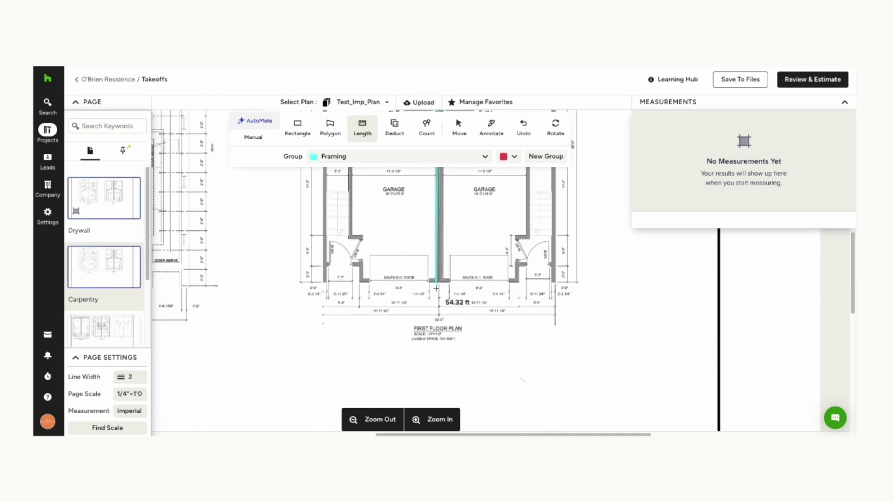
double_click(437, 281)
scroll(437, 281, "up", 5)
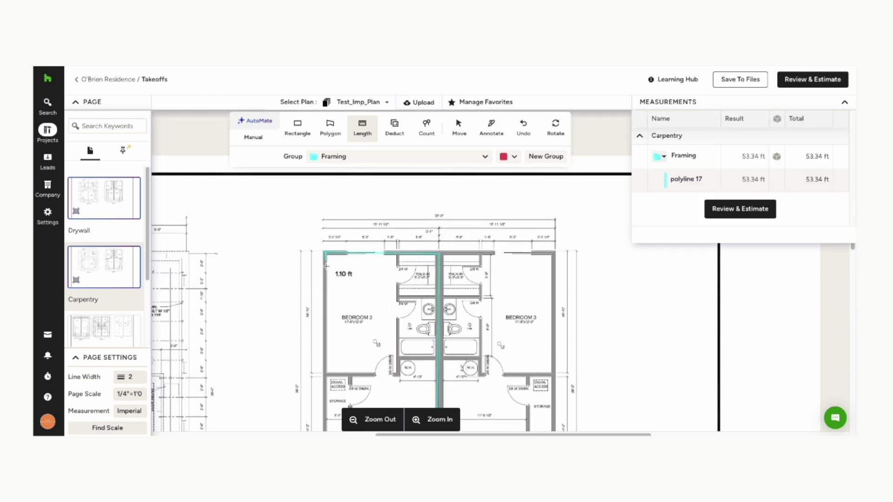
scroll(325, 266, "down", 2)
- Trace framing lines along the bedroom's left and bottom walls and the left garage wall with its jog
left_click(325, 296)
double_click(375, 296)
left_click(325, 297)
scroll(325, 301, "down", 1)
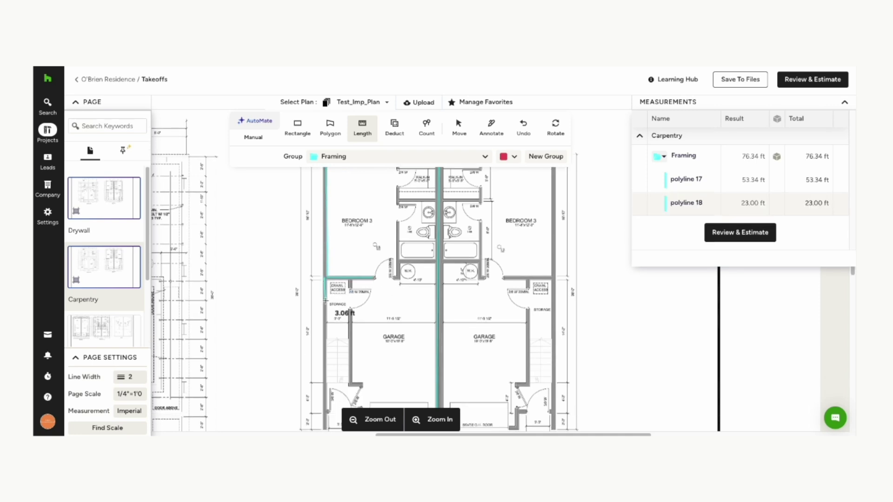
scroll(326, 301, "down", 1)
double_click(325, 381)
left_click(351, 263)
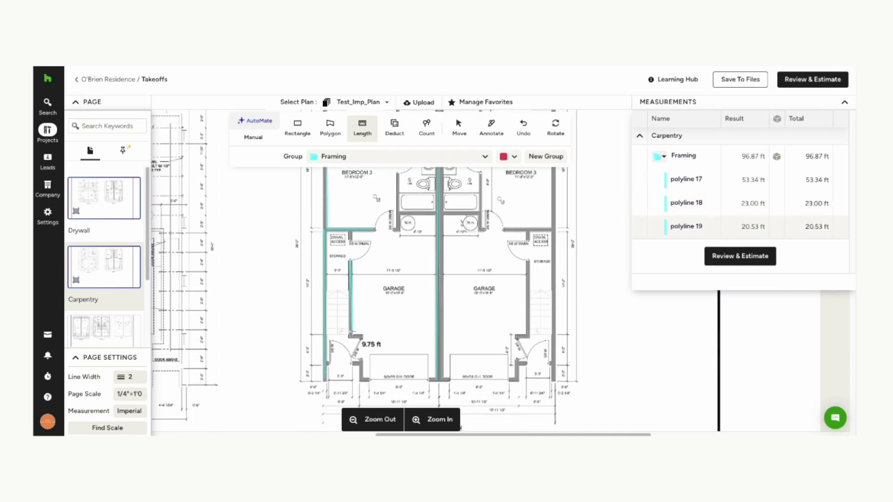
left_click(351, 335)
double_click(362, 336)
- Add the 5.20 ft and 10.86 ft interior framing lines by the bathroom, bringing Framing to 127.87 ft
scroll(387, 288, "up", 1)
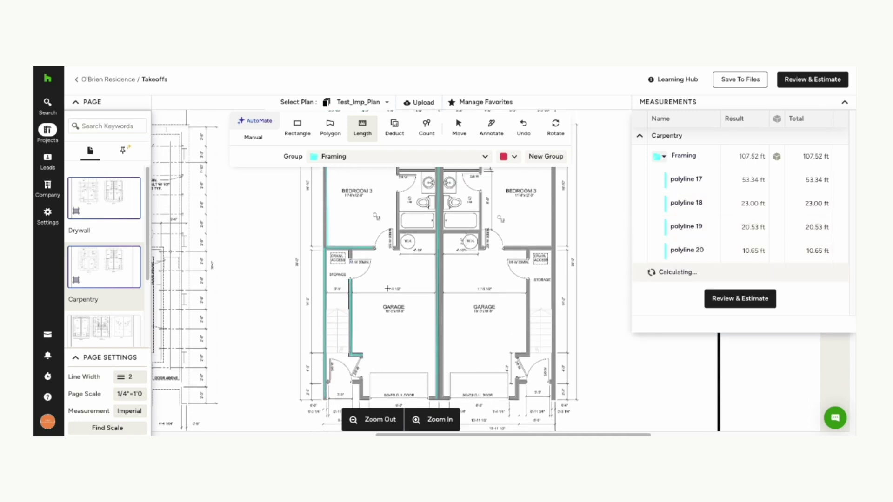
scroll(387, 288, "up", 5)
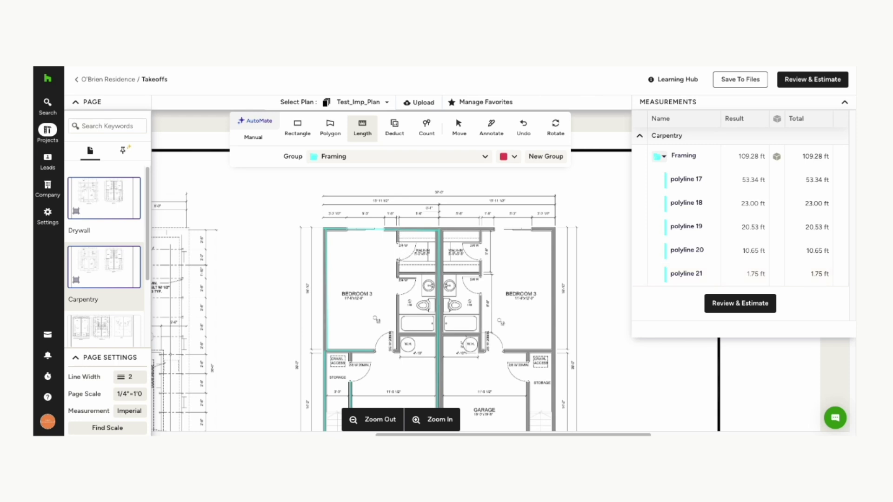
left_click(399, 278)
double_click(399, 334)
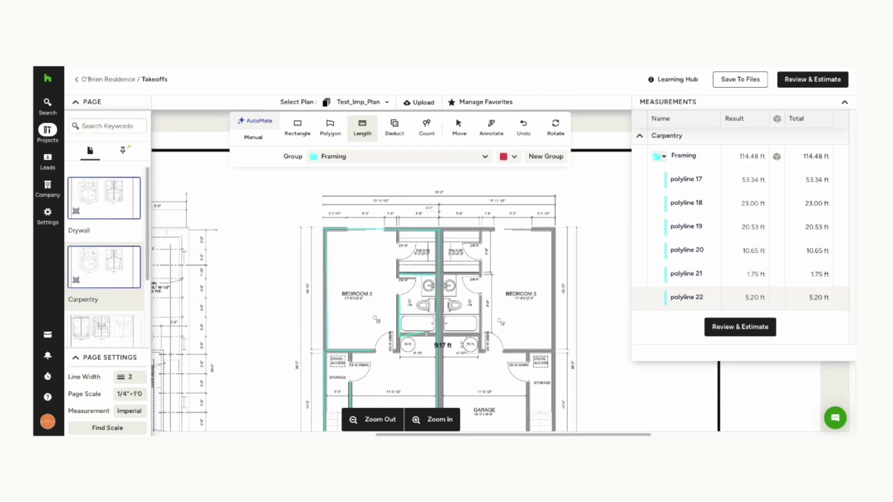
double_click(437, 334)
left_click(656, 156)
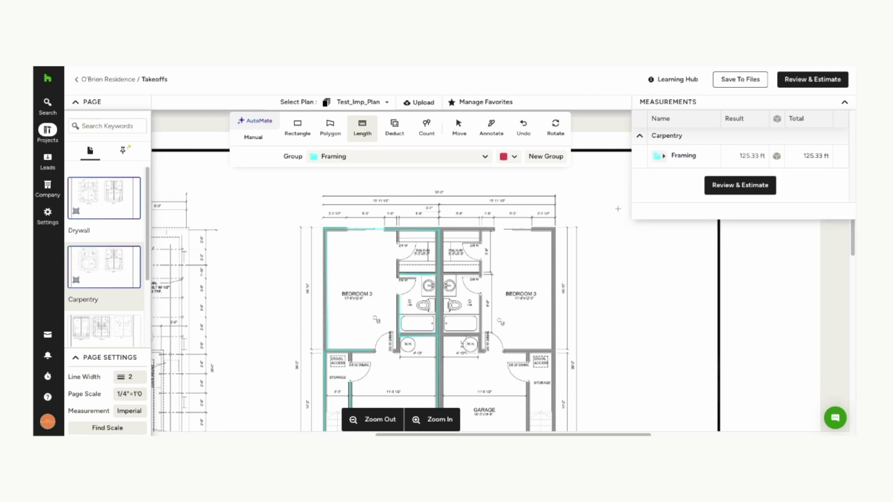
scroll(408, 301, "down", 1)
double_click(399, 336)
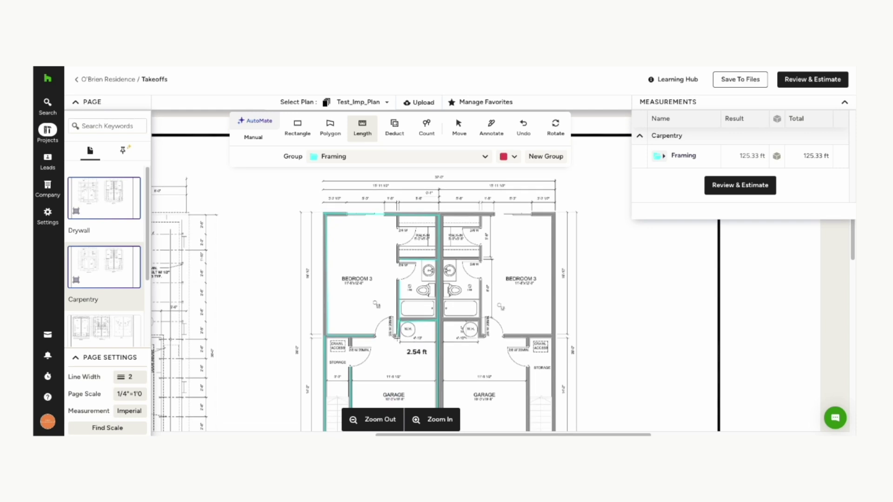
left_click(664, 156)
scroll(376, 309, "down", 2)
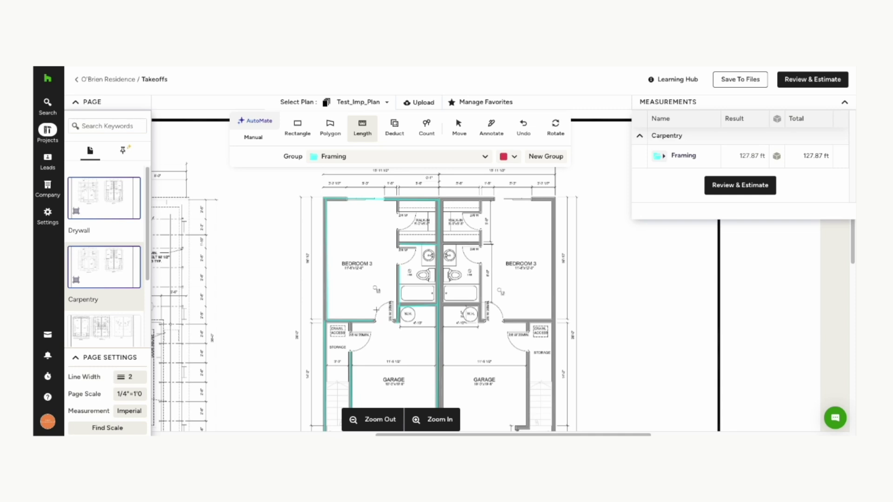
scroll(376, 310, "up", 1)
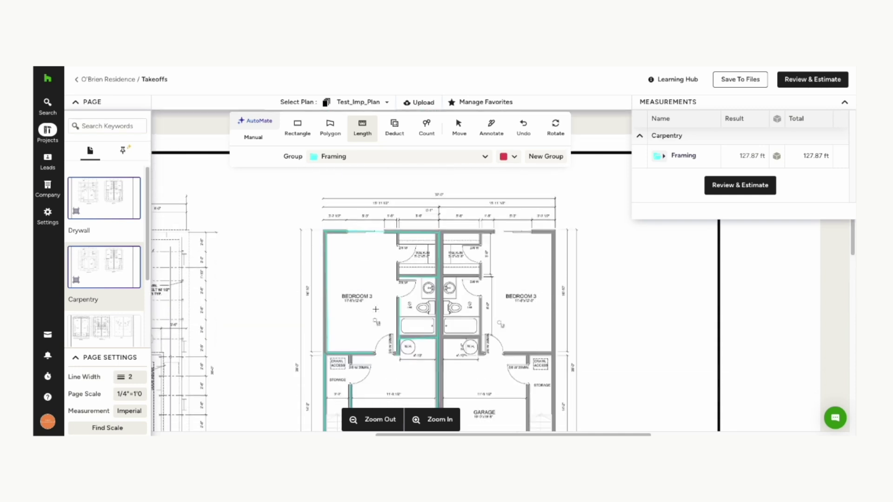
- Open the Review & Estimate summary showing Framing at 127.87 ft and bring up the Create Estimate options
left_click(809, 86)
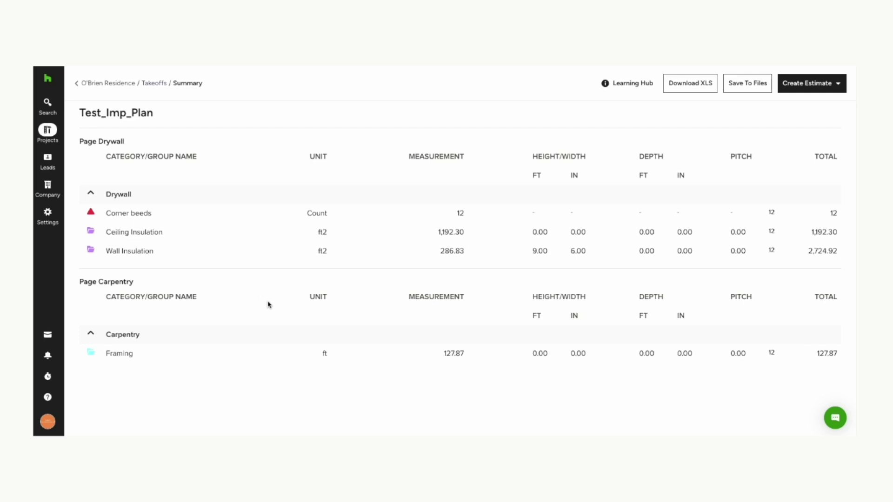
left_click(117, 199)
left_click(124, 196)
left_click(837, 83)
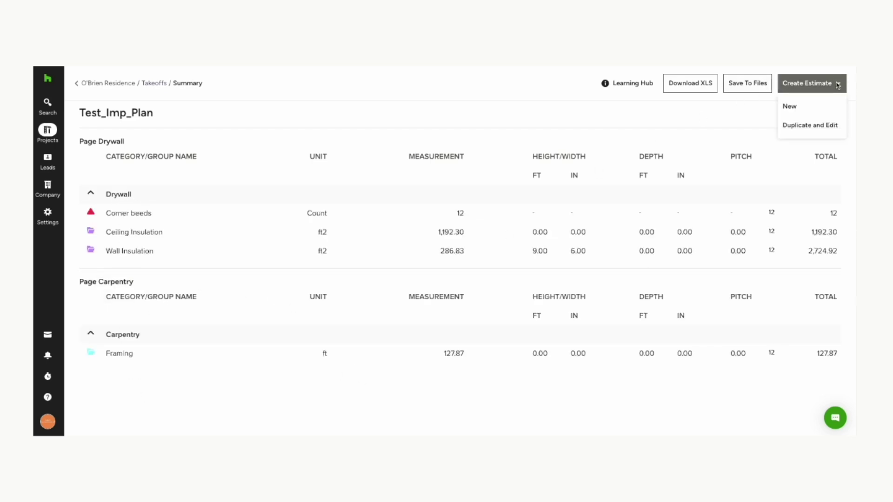
- Use Duplicate and Edit on estimate ES-10106 to create a copy with the takeoff updates
left_click(812, 126)
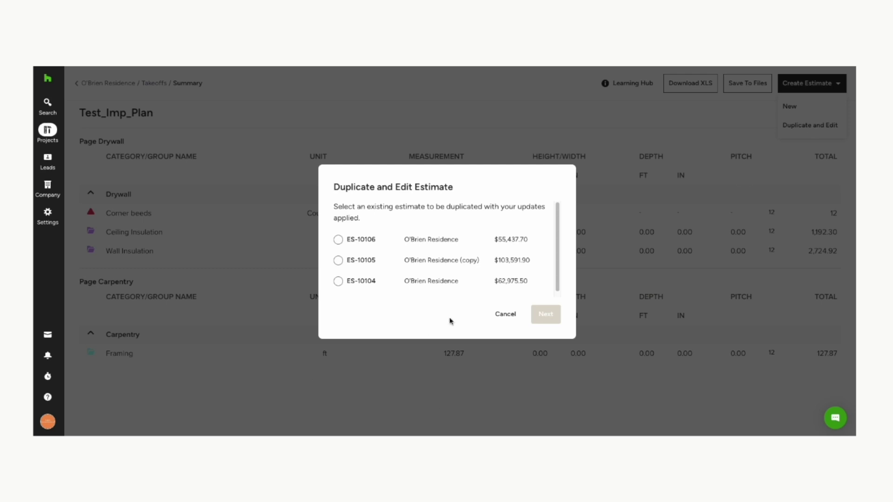
left_click(338, 241)
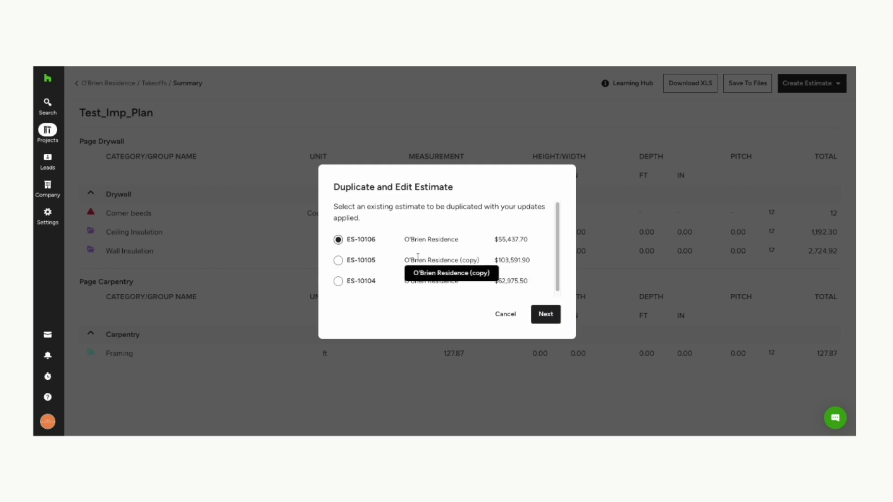
scroll(476, 268, "down", 1)
scroll(476, 269, "up", 1)
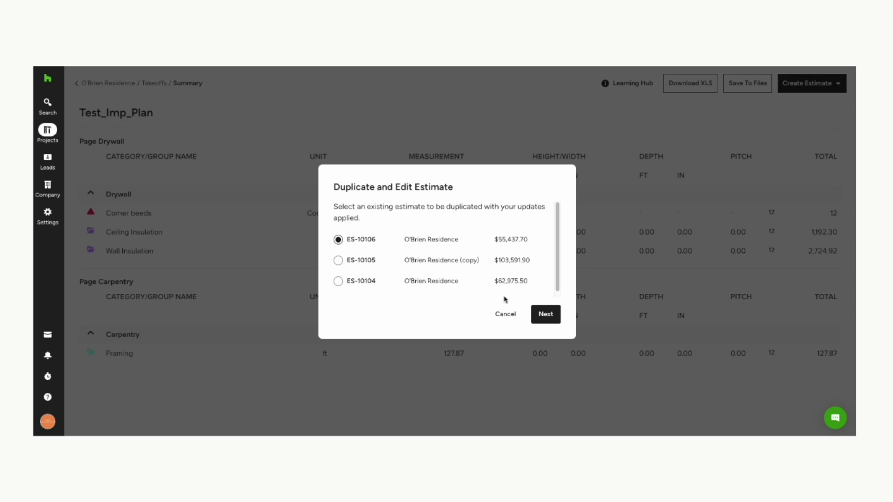
left_click(543, 315)
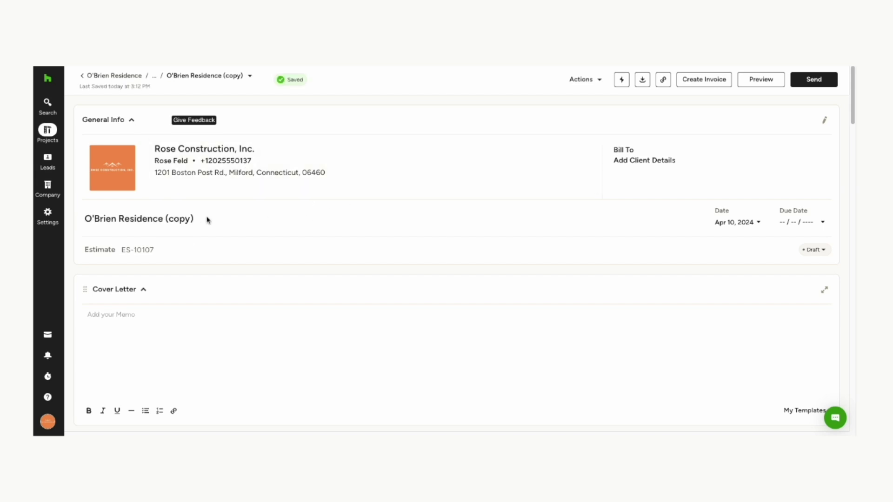
- Retitle the copied estimate from '(copy)' to 'O'Brien Residence May 2024' and save it
left_click(173, 218)
left_click(188, 218)
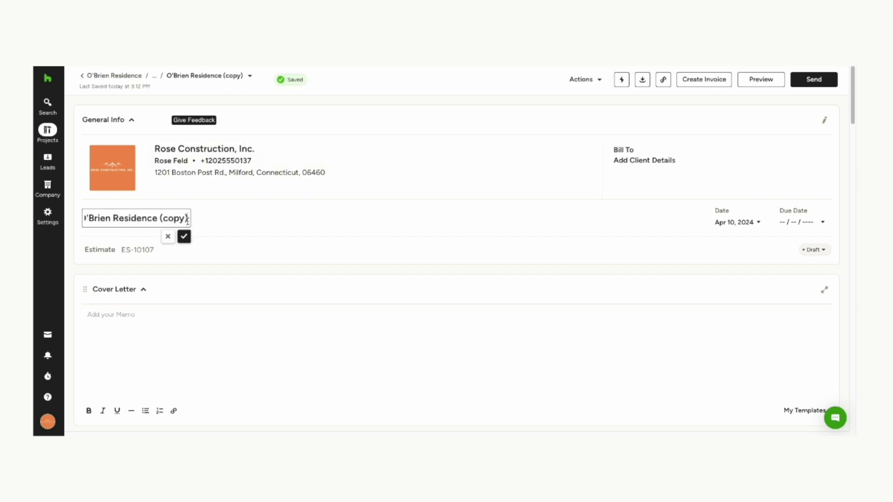
key("BackSpace")
key("BackSpace")
key("BackSpace")
key("BackSpace")
key("BackSpace")
key("BackSpace")
key("BackSpace")
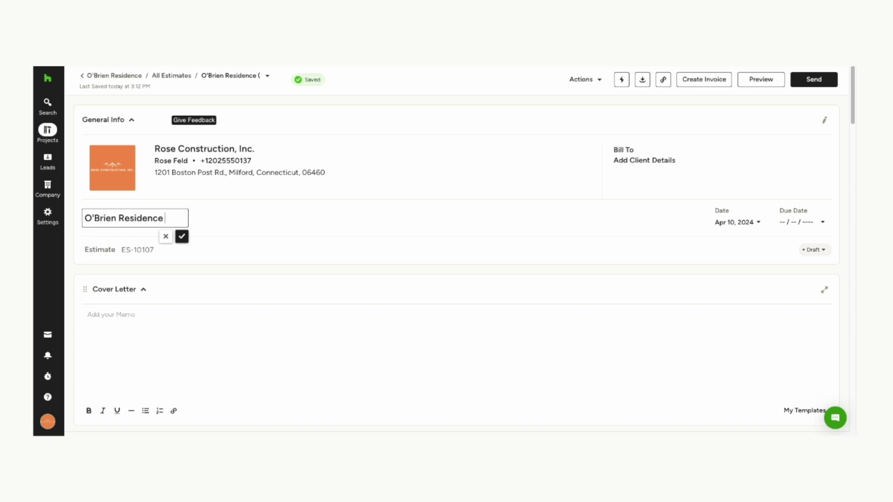
type("May 2")
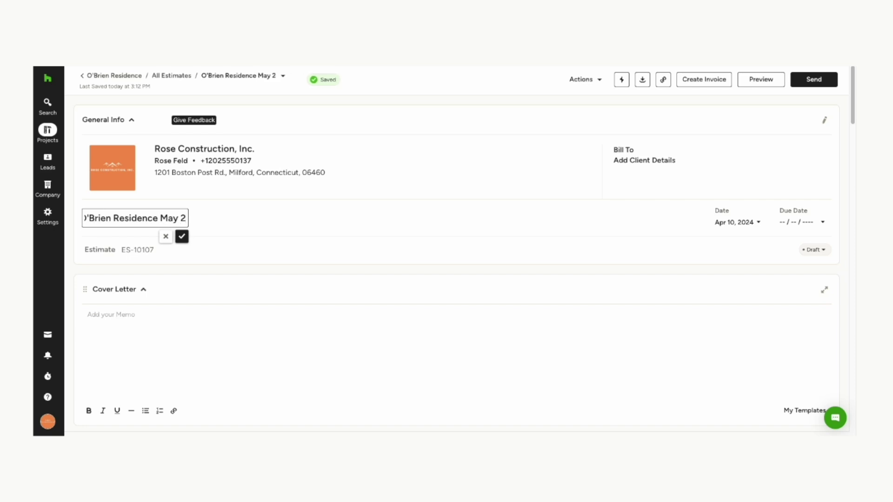
type("024")
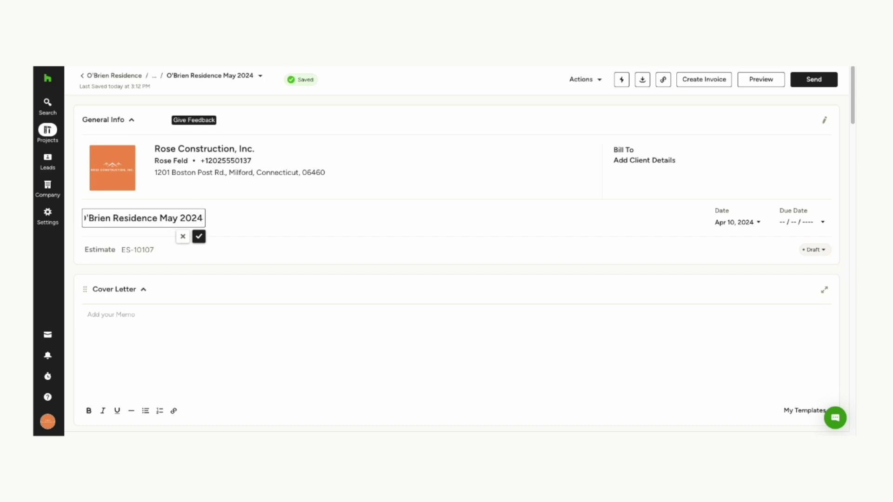
left_click(198, 236)
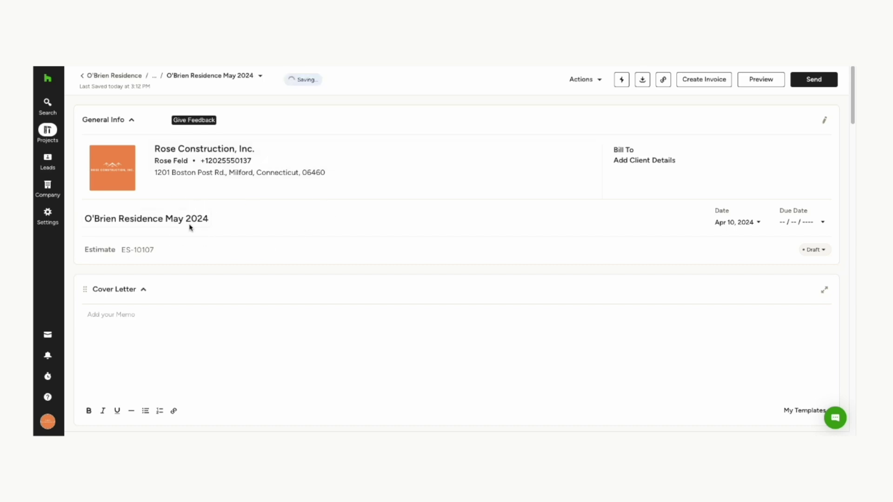
left_click(254, 77)
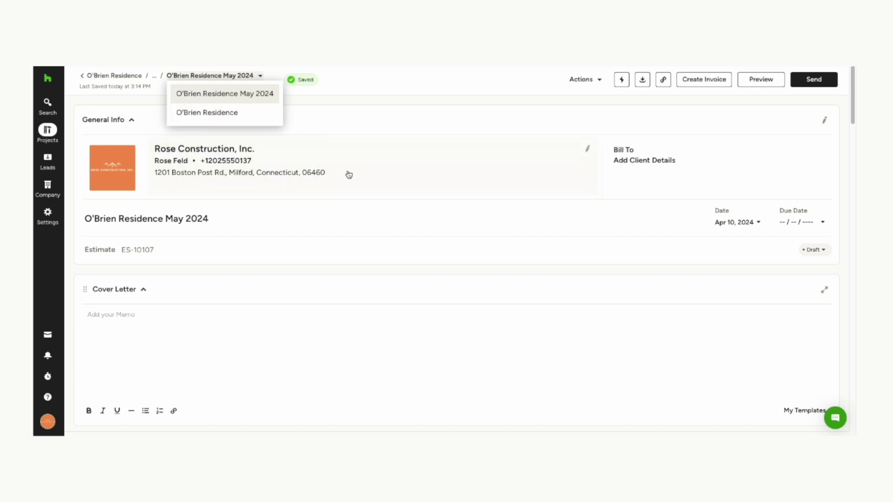
- Set the estimate's due date to May 31, 2024
left_click(371, 84)
scroll(209, 305, "down", 1)
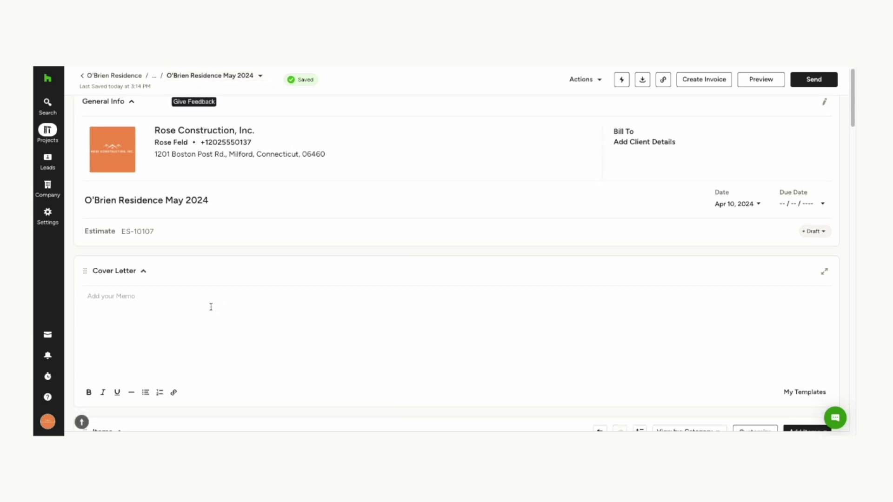
left_click(827, 194)
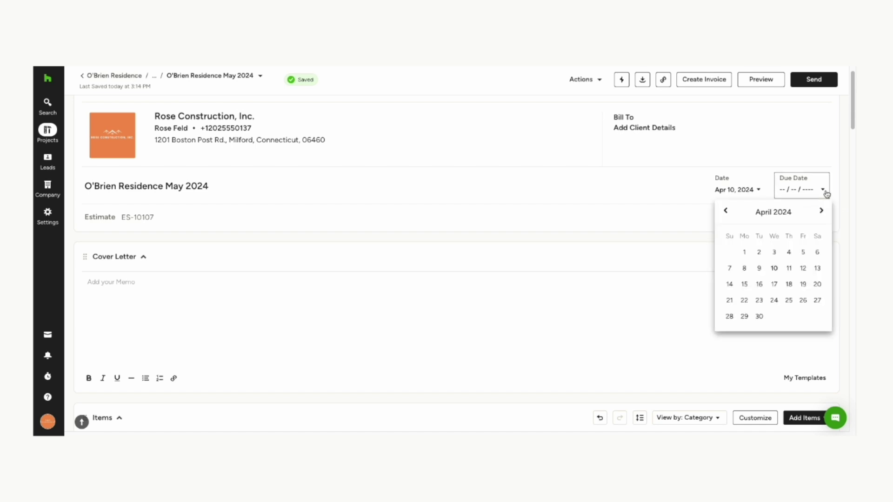
left_click(820, 211)
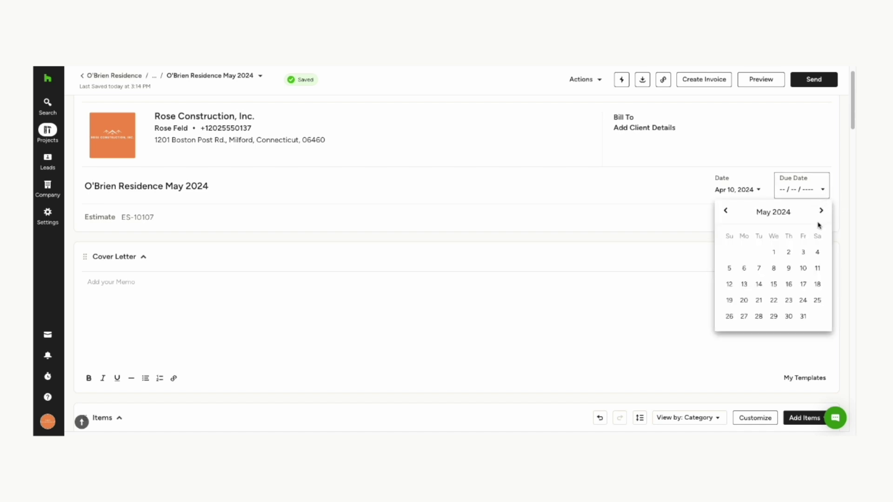
left_click(802, 316)
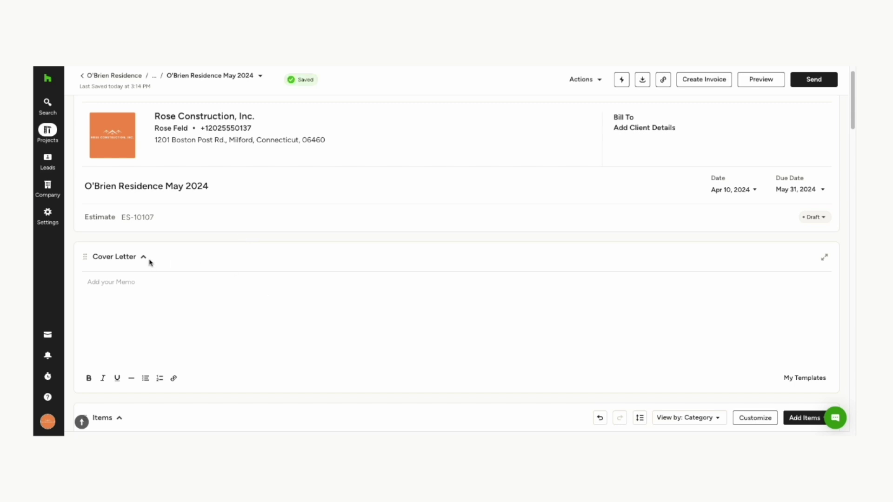
scroll(179, 253, "down", 1)
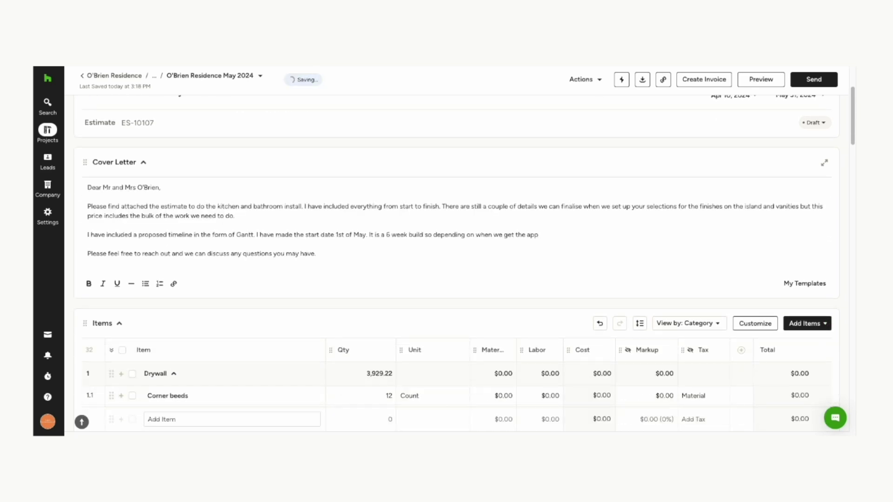
- Finish the cover letter, noting the timeline is a good indication and can be adjusted to suit
type("al we can adjust to suit but it gi")
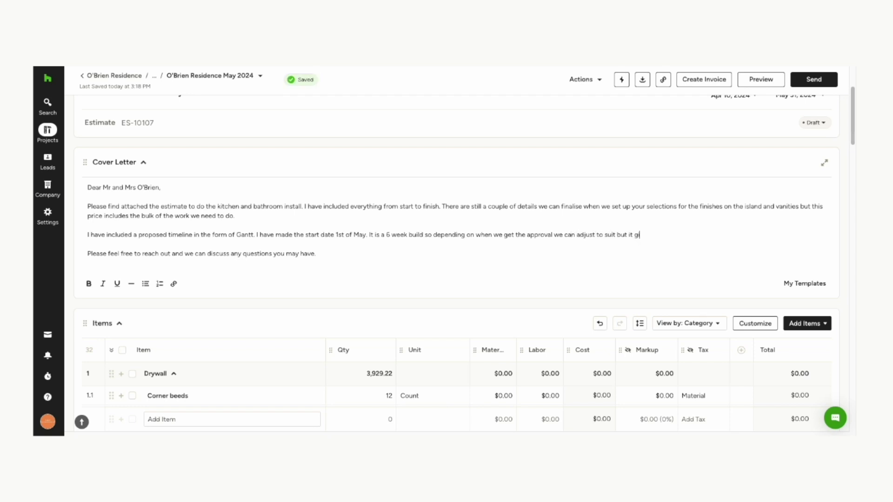
type("ves you a good indication")
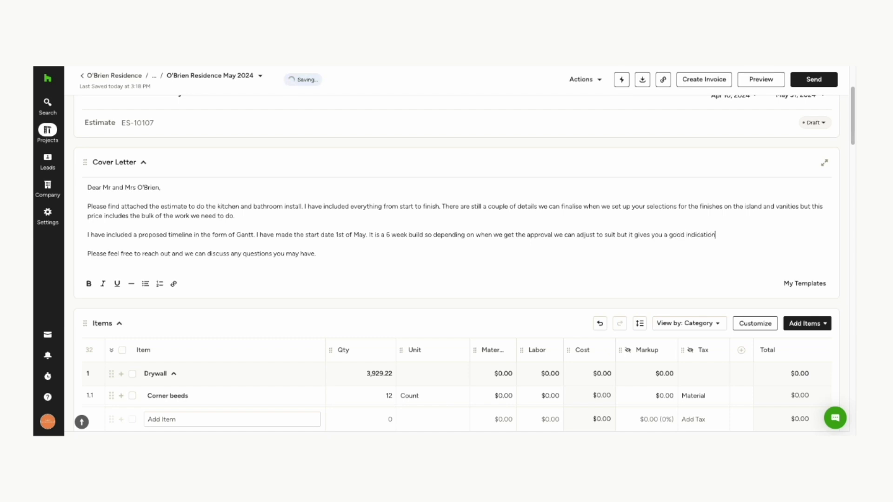
type(" of how your project will progr")
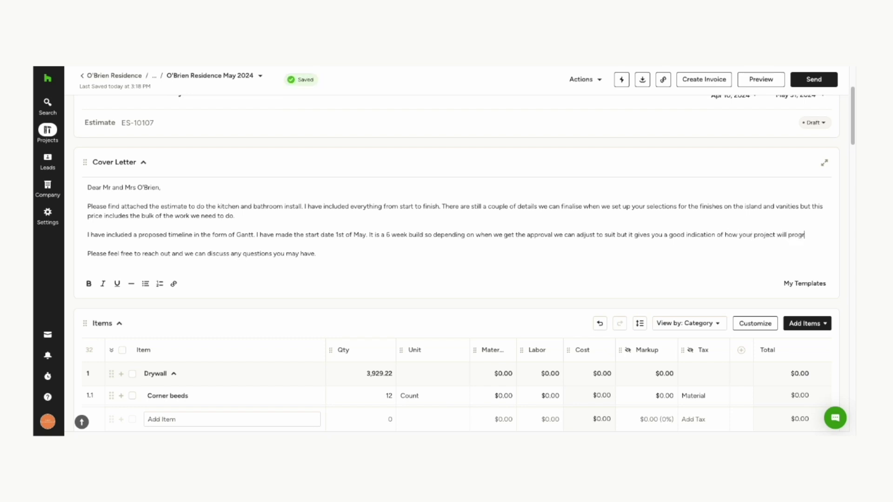
type("ess.")
scroll(251, 251, "up", 3)
scroll(279, 232, "down", 2)
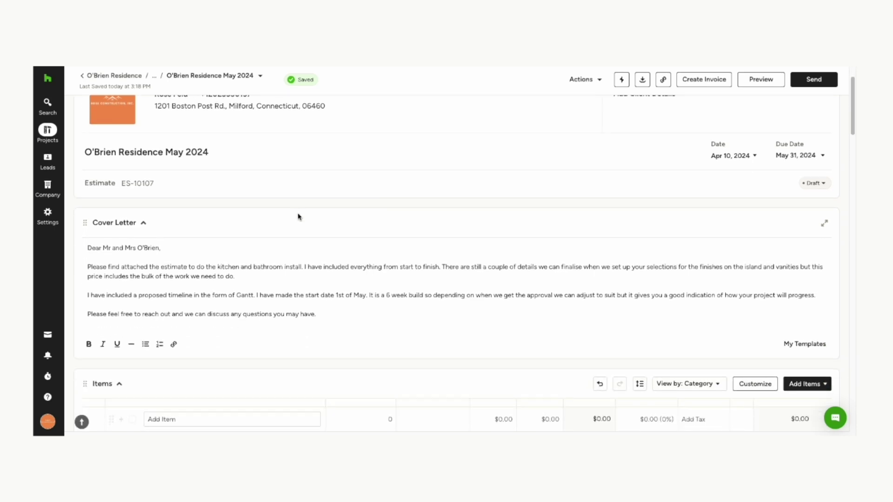
scroll(280, 218, "down", 10)
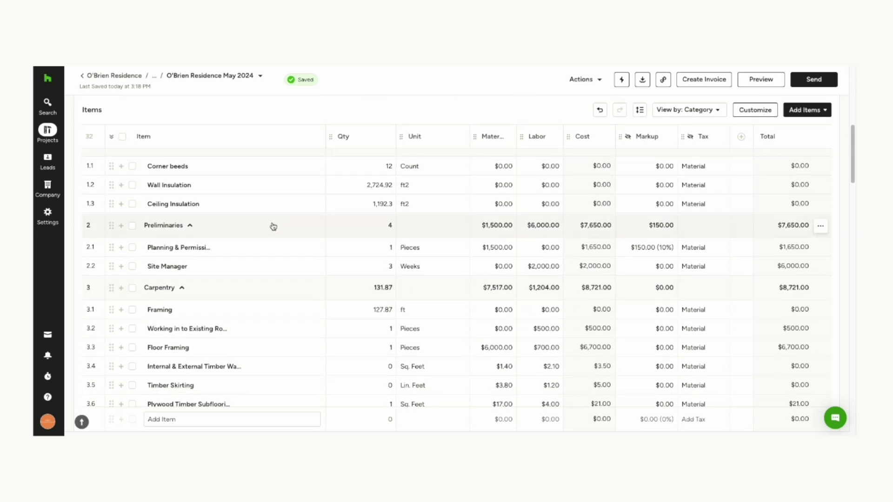
scroll(273, 226, "down", 3)
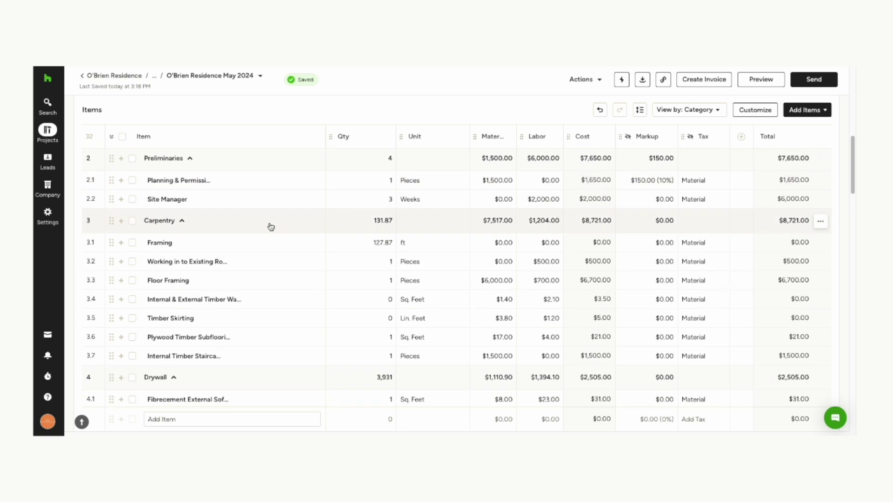
scroll(270, 227, "down", 5)
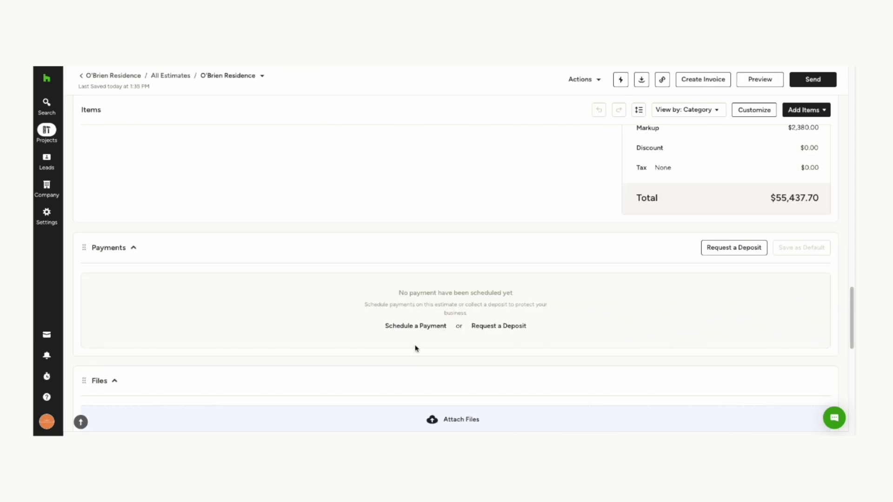
- Add four scheduled payments named Deposit, Milestone 1, Milestone 2 and Last Payment
left_click(424, 330)
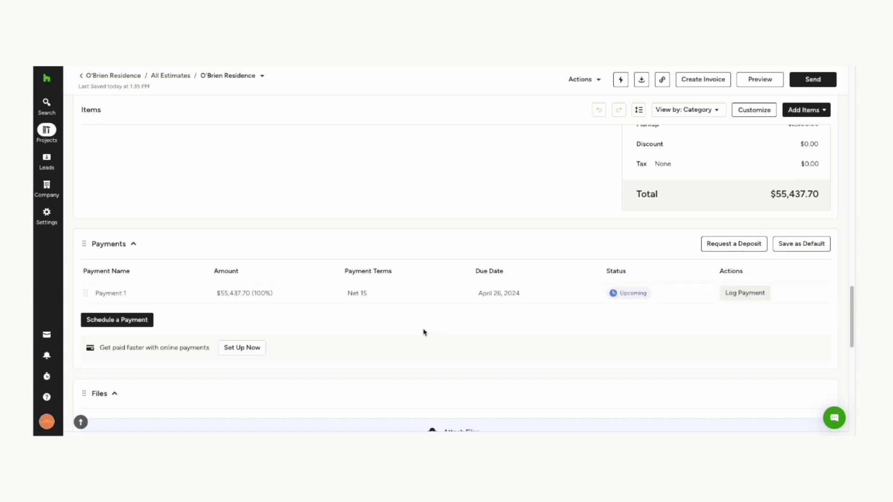
left_click(136, 323)
left_click(132, 340)
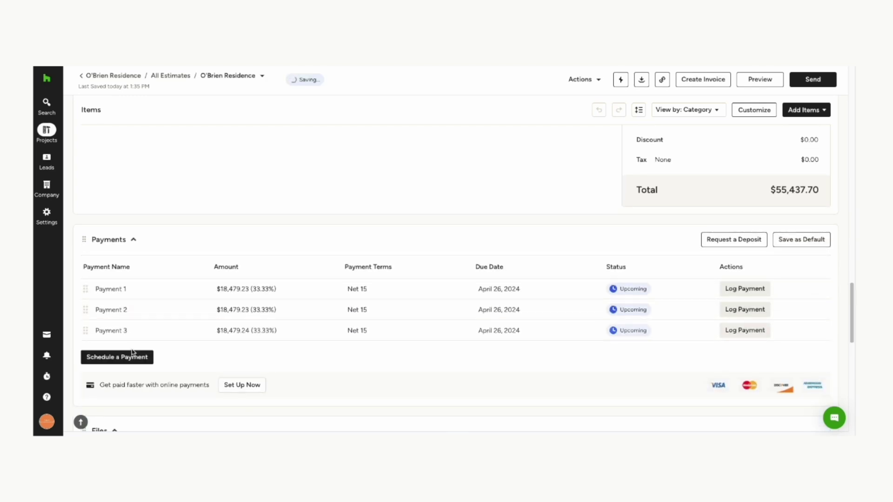
left_click(133, 359)
left_click(110, 288)
type("Deposit")
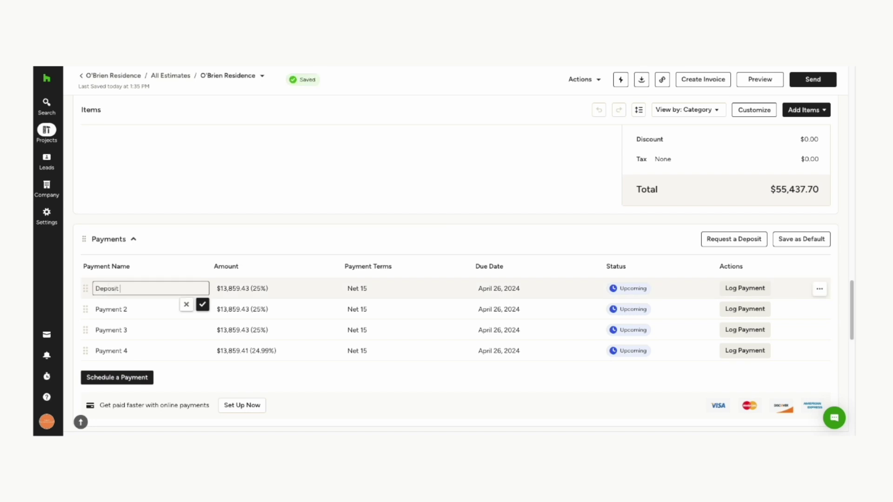
left_click(109, 308)
type("Milestone 1")
left_click(113, 328)
type("Milestone 2")
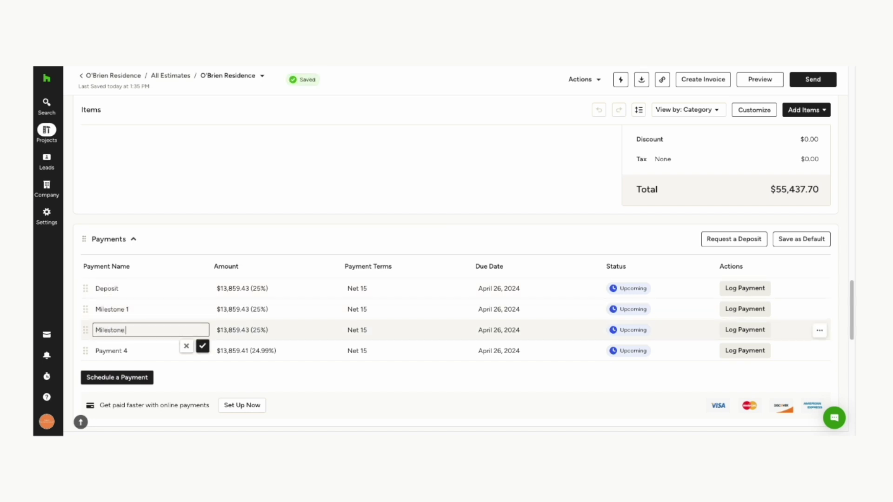
left_click(155, 346)
type("Last Payment")
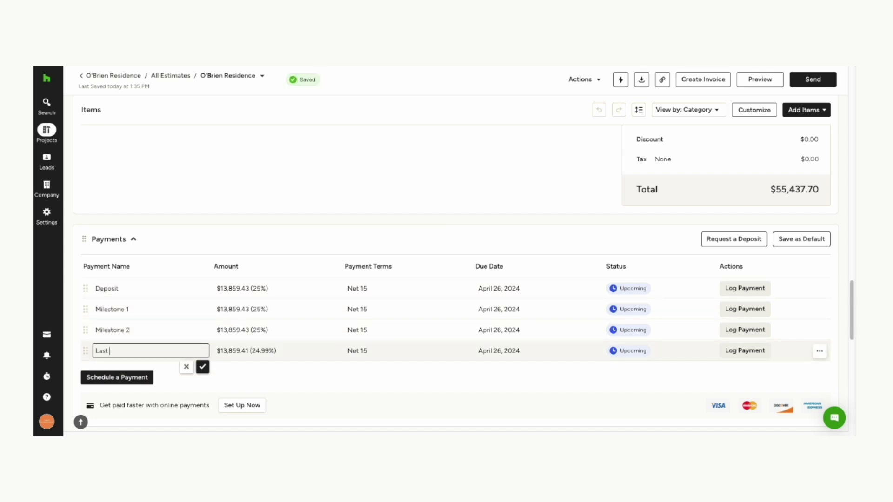
left_click(202, 367)
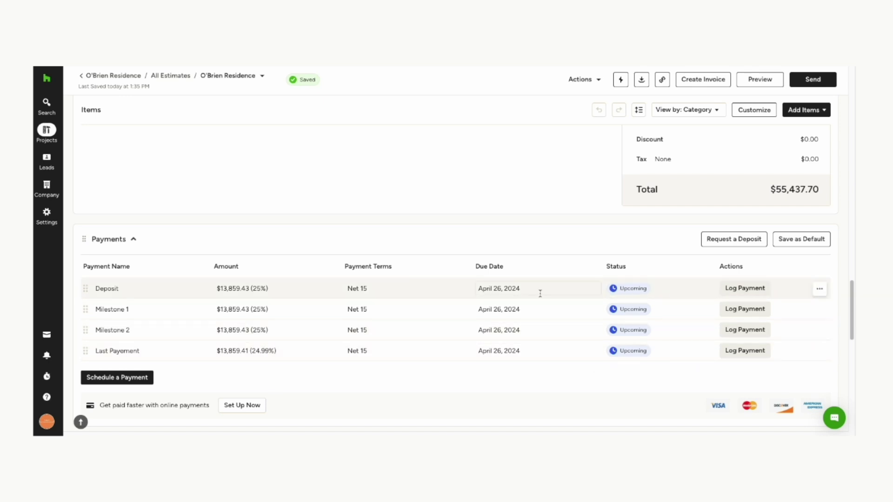
- Make the Deposit due on May 1, 2024
left_click(592, 291)
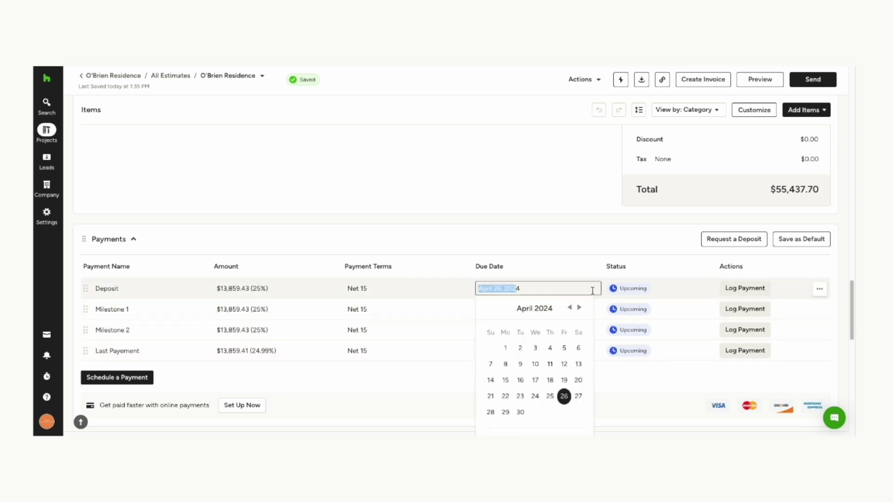
left_click(579, 307)
left_click(535, 348)
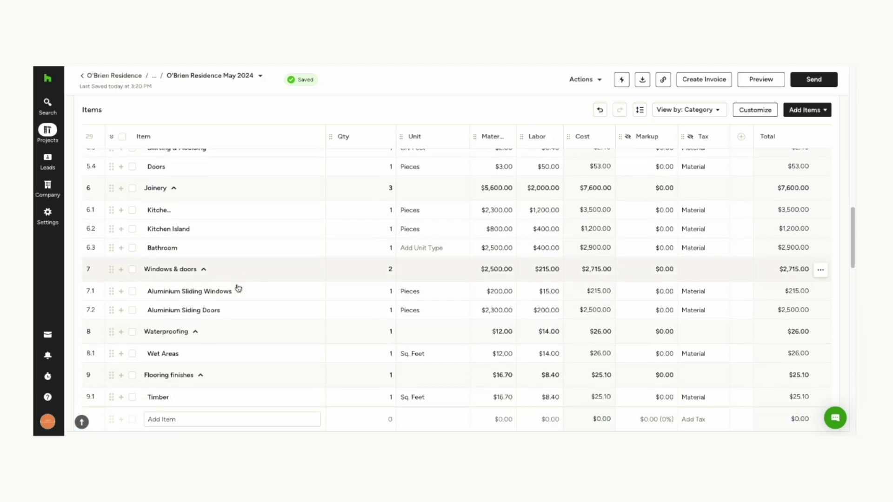
scroll(472, 335, "up", 15)
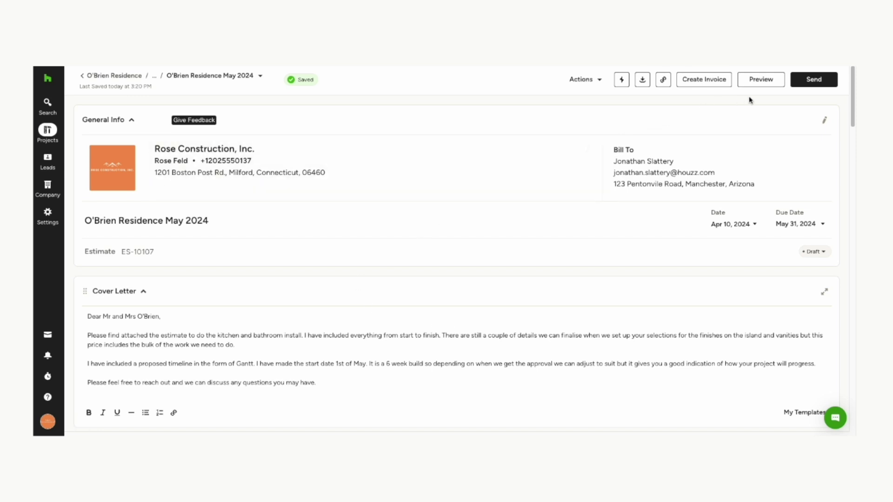
- Preview the estimate and show the Unit, Material and Labor columns to the client
left_click(761, 81)
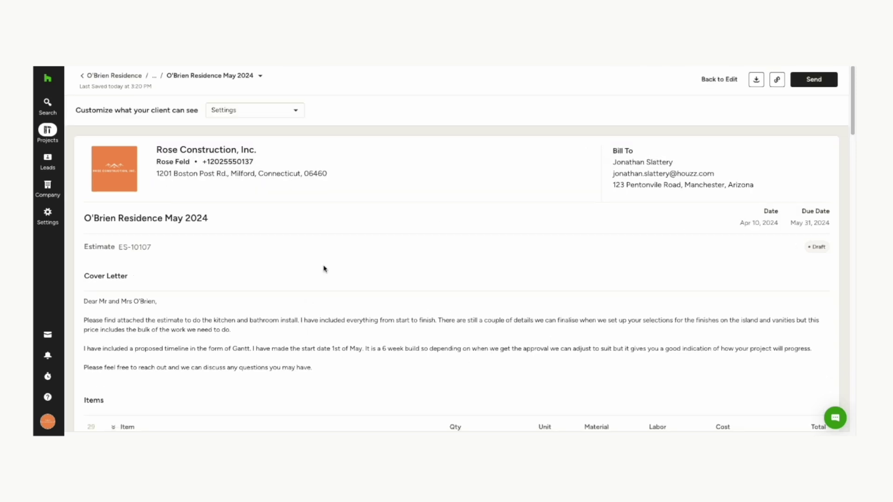
scroll(333, 268, "down", 1)
scroll(332, 268, "down", 5)
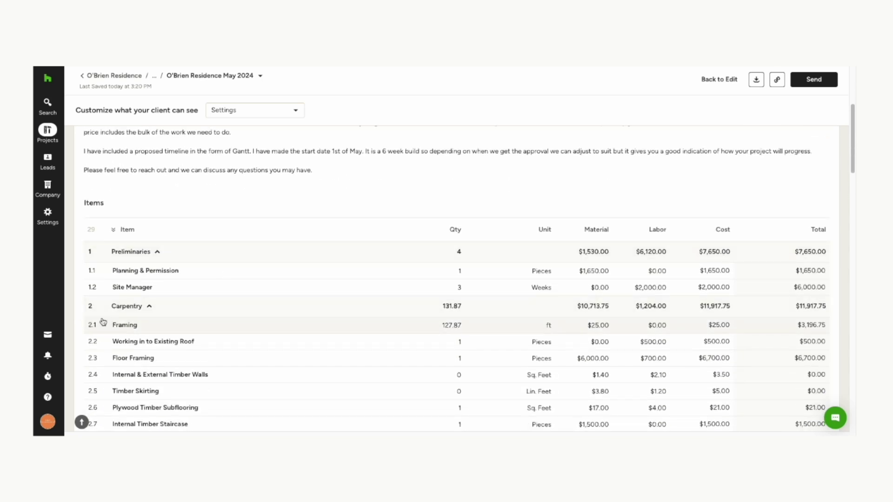
scroll(236, 322, "down", 1)
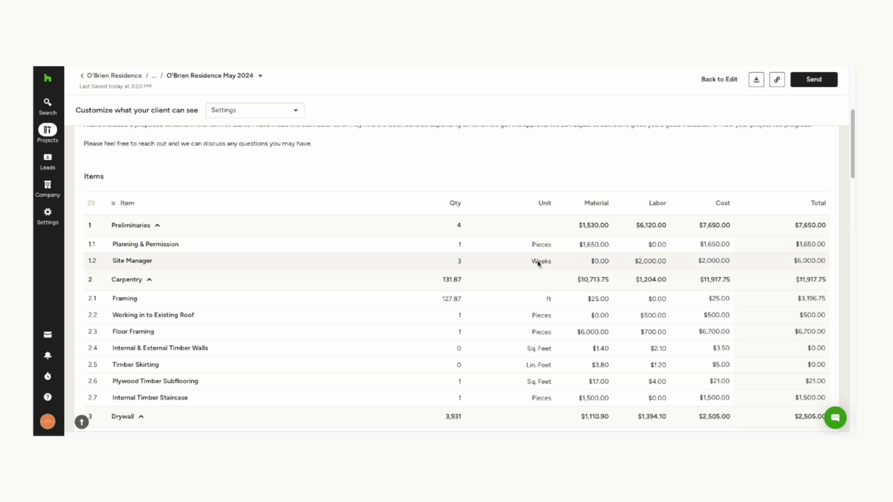
left_click(274, 111)
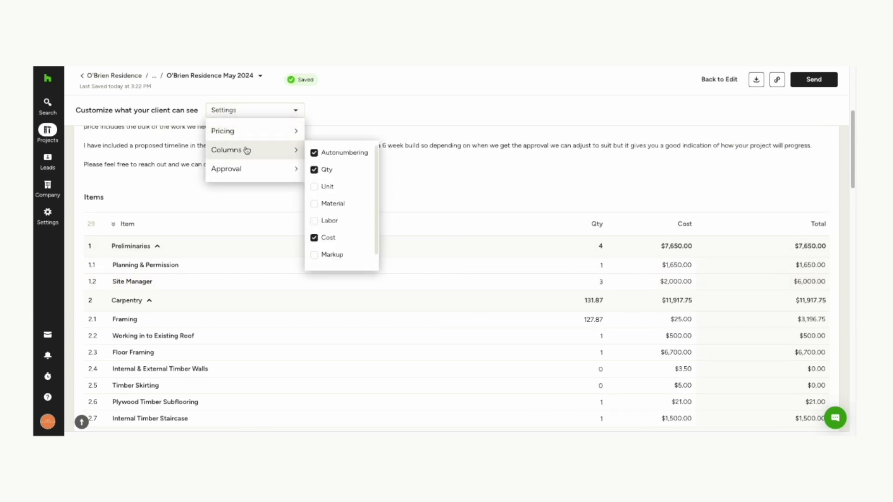
mouse_move(246, 156)
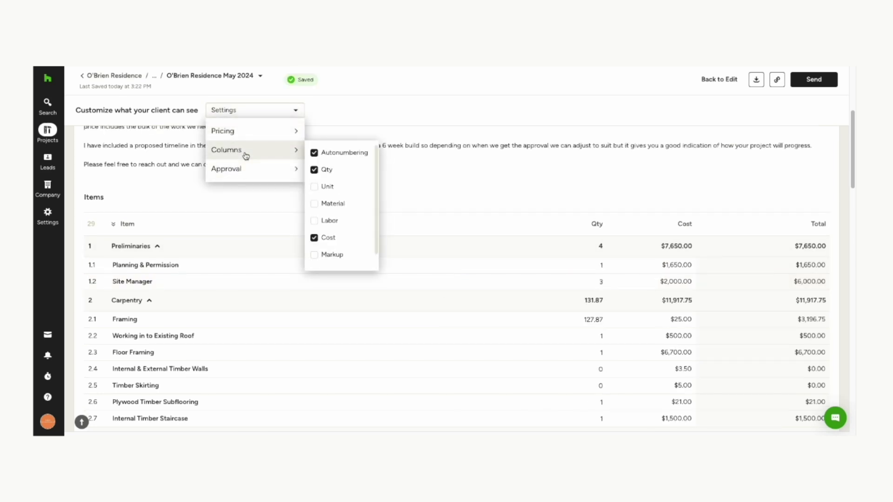
left_click(314, 187)
left_click(314, 204)
left_click(314, 221)
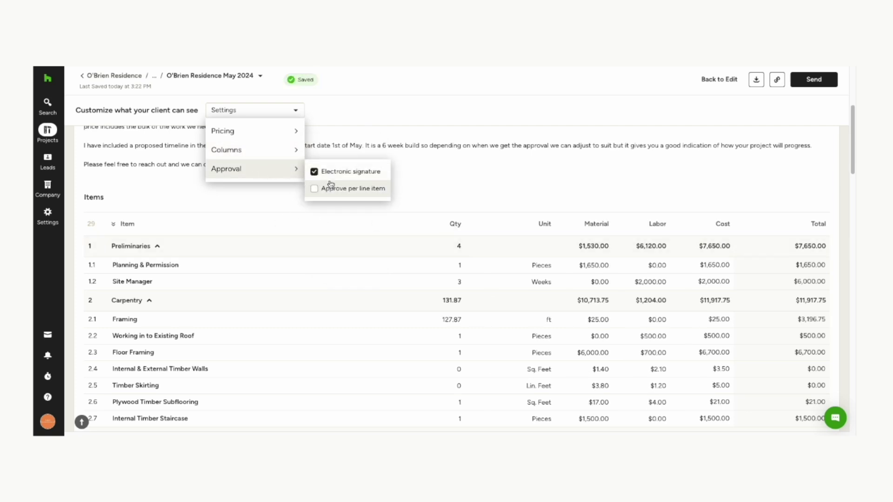
- Hide the detailed pricing breakdown while keeping Show totals checked
mouse_move(271, 152)
mouse_move(278, 134)
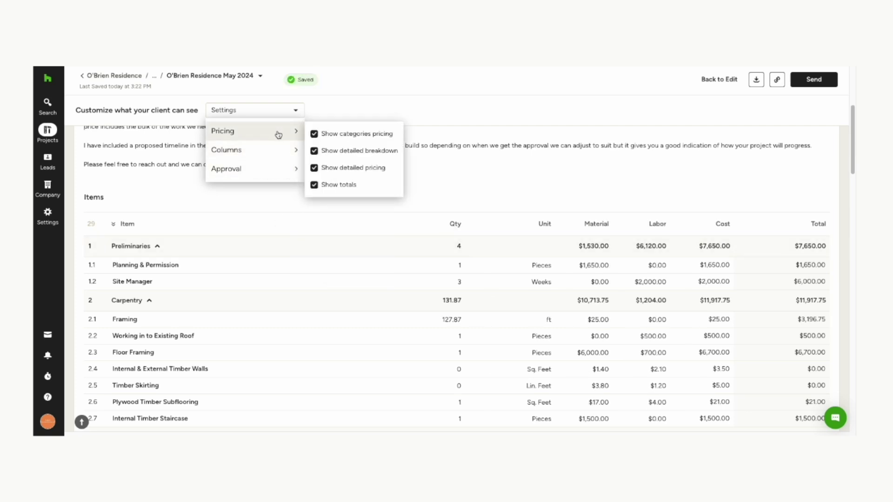
left_click(314, 152)
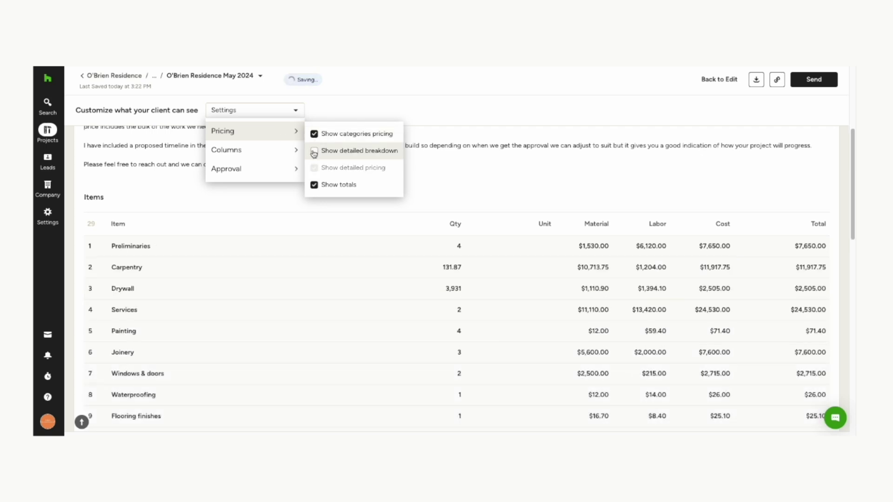
left_click(314, 185)
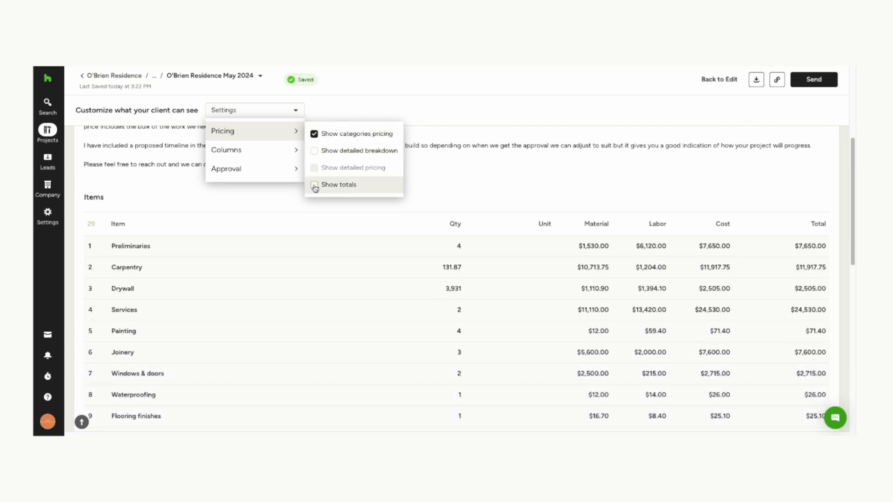
left_click(314, 185)
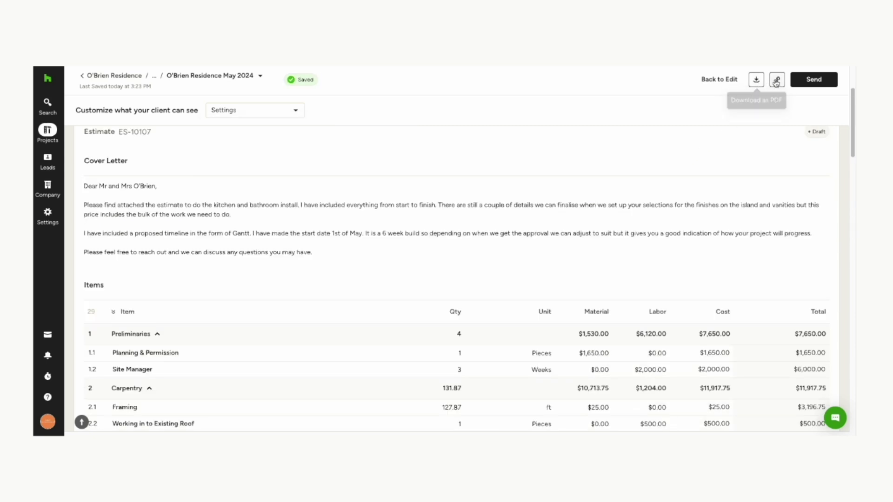
- Send the estimate email to the client from the preview's Send Estimate dialog
left_click(813, 79)
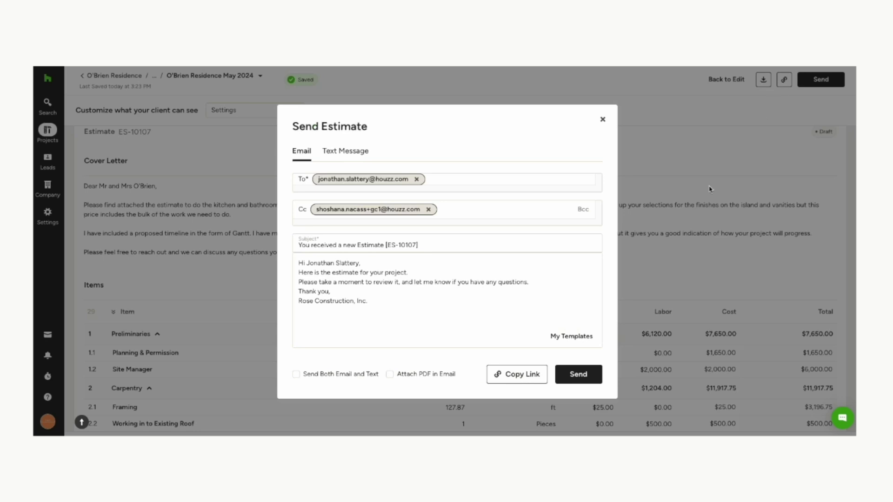
left_click(578, 375)
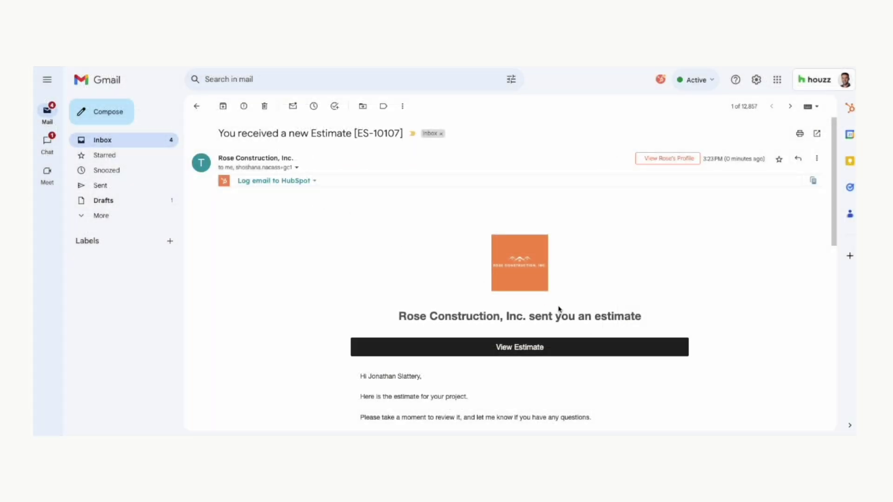
- Scroll through the 'You received a new Estimate' email in Gmail
scroll(663, 297, "down", 1)
scroll(662, 298, "down", 3)
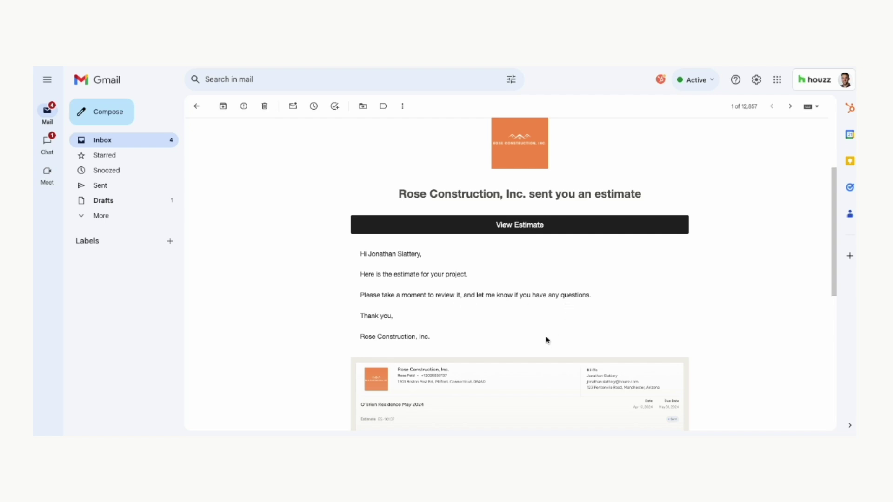
scroll(442, 349, "down", 1)
scroll(506, 210, "up", 2)
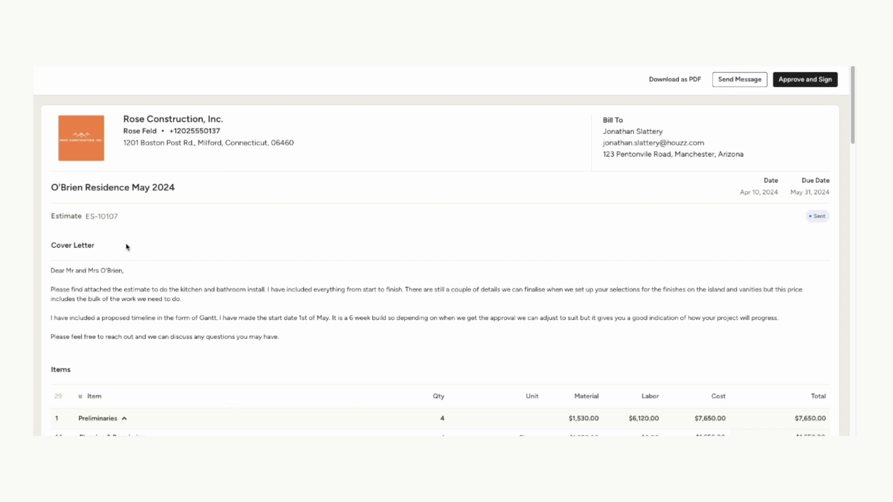
- Draw and save the client signature on estimate ES-10107, then approve and sign it
scroll(361, 348, "down", 5)
scroll(361, 359, "down", 5)
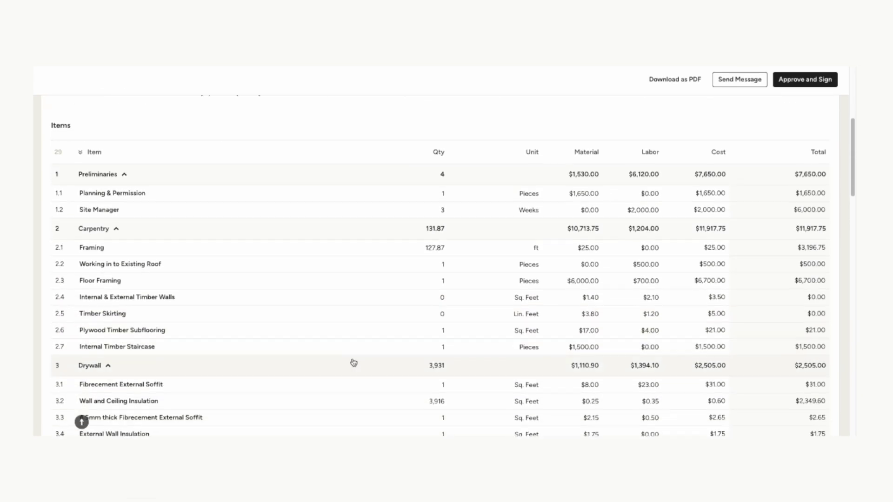
scroll(335, 357, "down", 15)
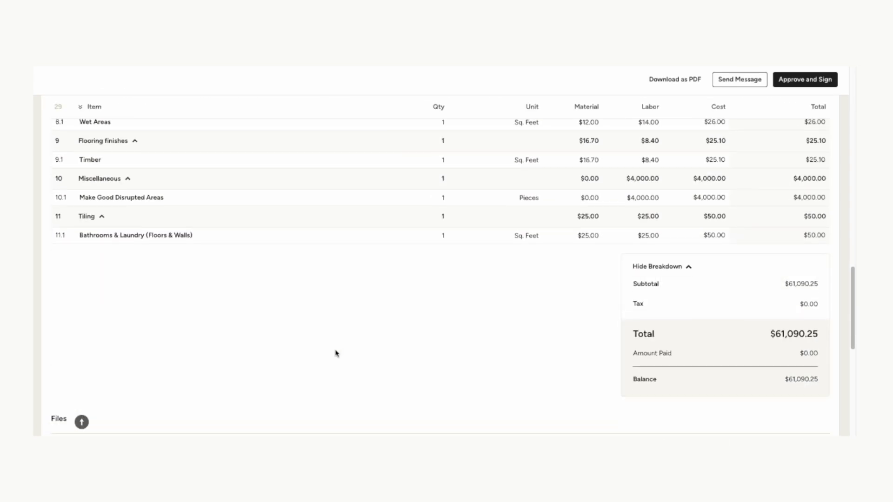
scroll(660, 334, "down", 4)
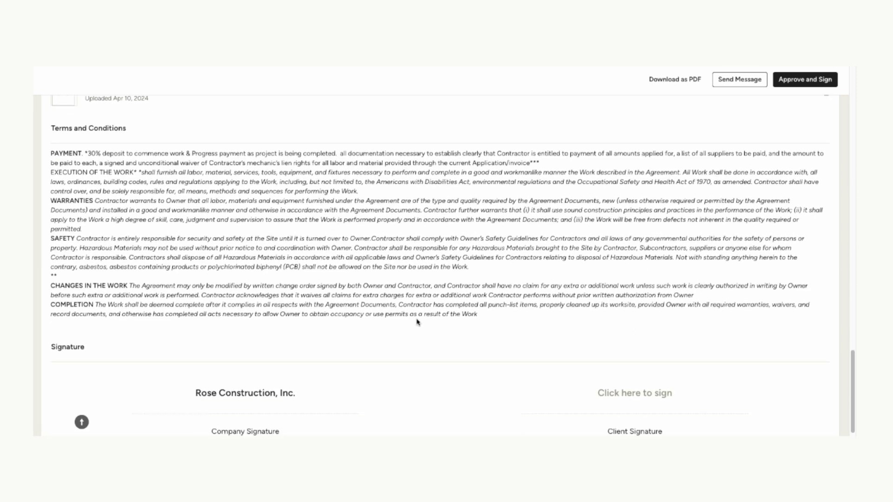
scroll(200, 285, "up", 7)
scroll(287, 351, "down", 6)
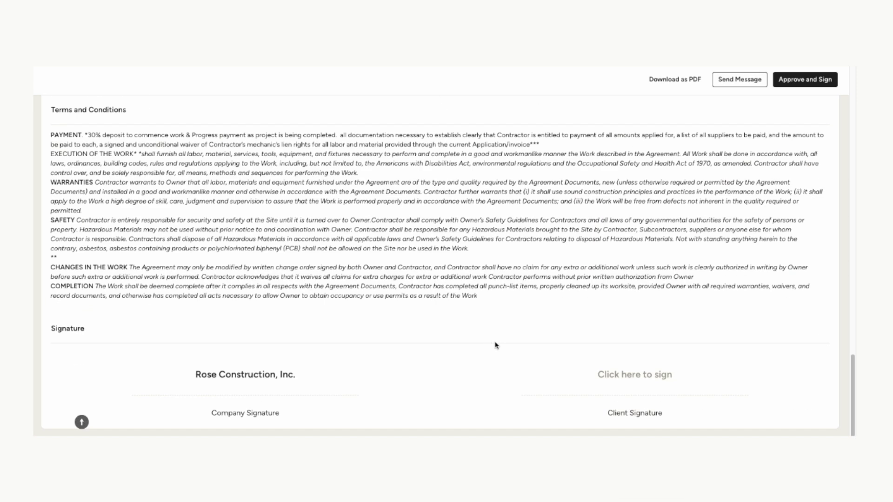
left_click(613, 374)
mouse_move(384, 255)
left_mouse_down()
mouse_move(406, 237)
mouse_move(403, 258)
left_mouse_up()
mouse_move(444, 233)
left_mouse_down()
mouse_move(492, 247)
mouse_move(499, 262)
left_mouse_up()
left_click(517, 297)
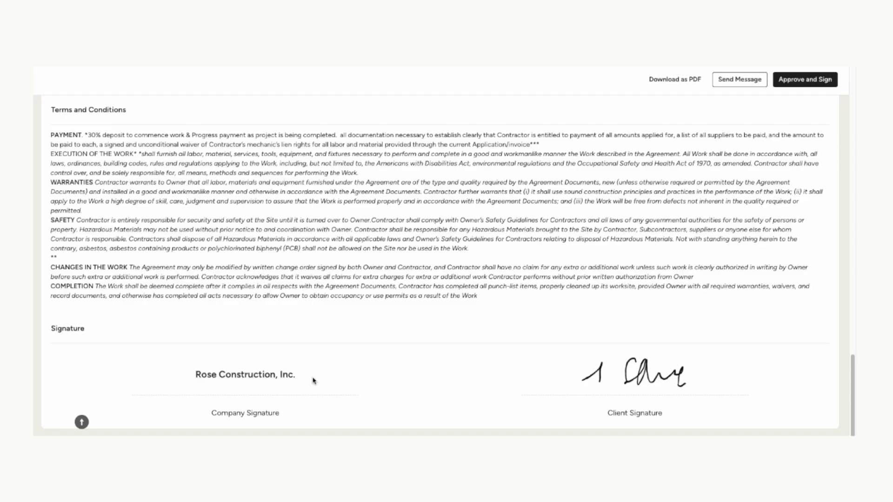
left_click(804, 79)
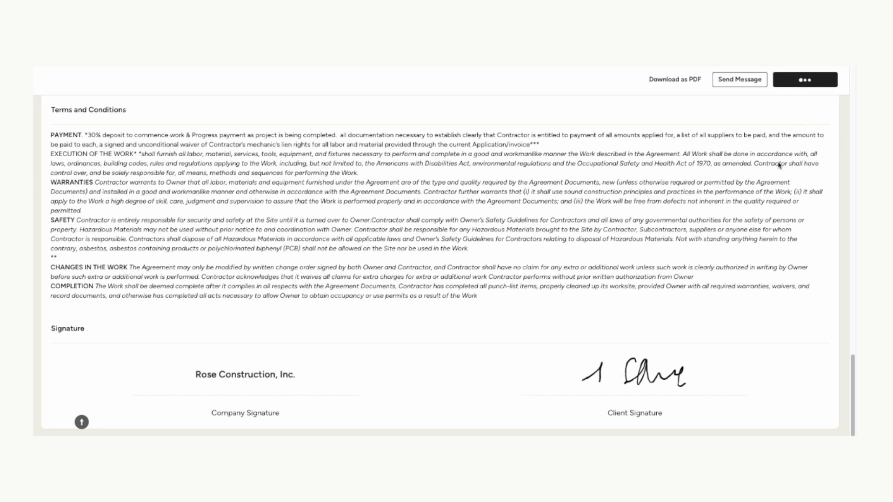